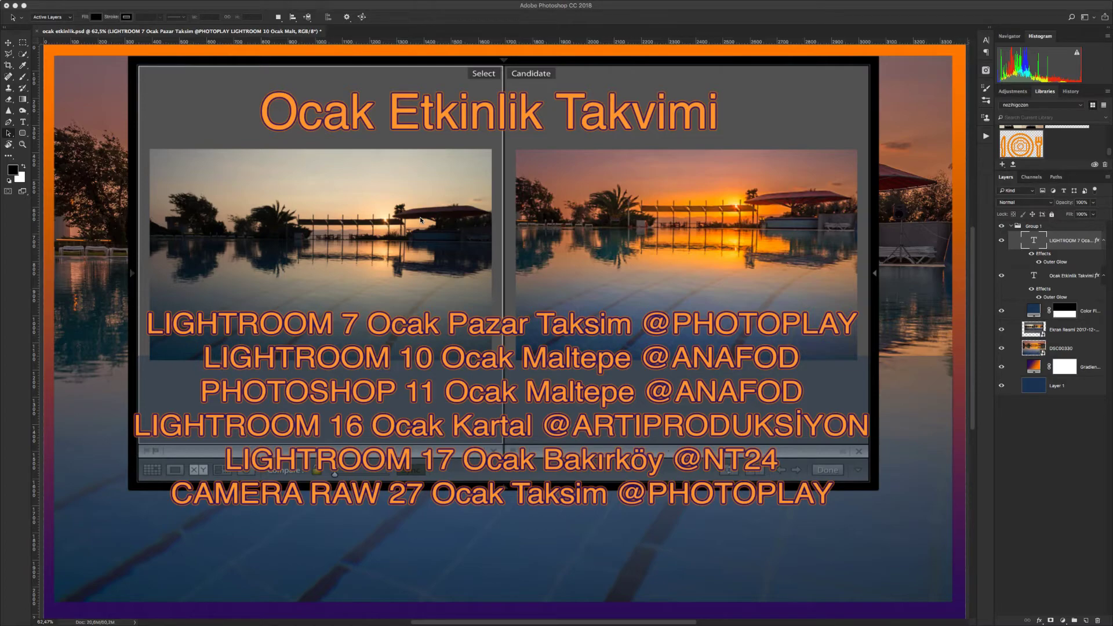
# Switch from the Photoshop January events poster to the Lightroom Develop portrait with Cmd+Tab
pyautogui.press('super+Tab')
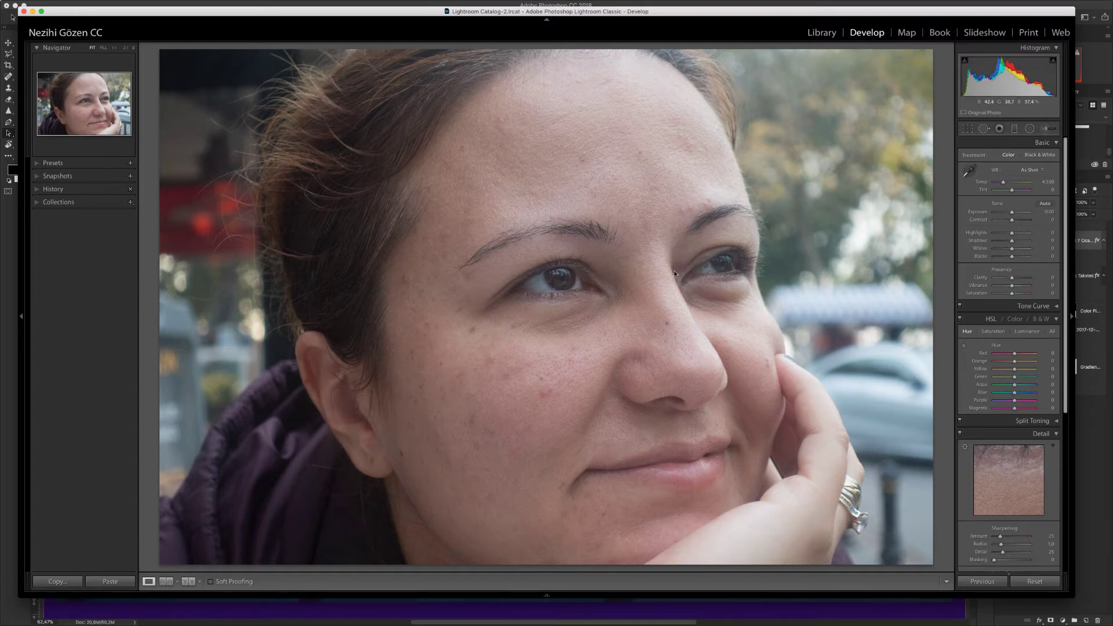
# Check the skin at 1:1 zoom, return to Fit view, and maximize the Lightroom window
pyautogui.click(694, 309)
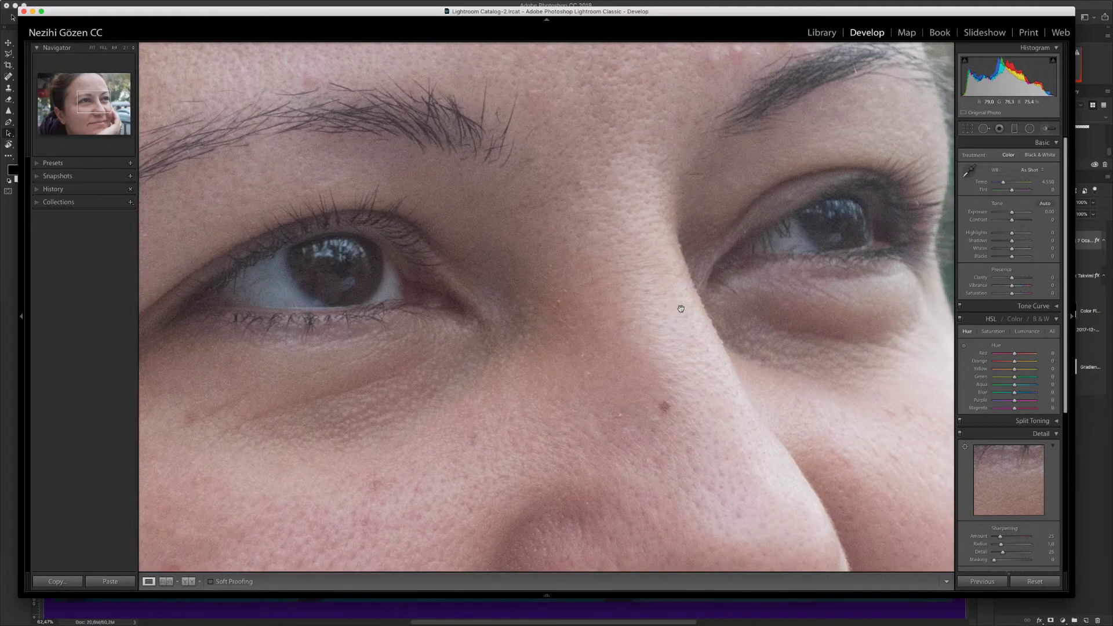
pyautogui.click(698, 324)
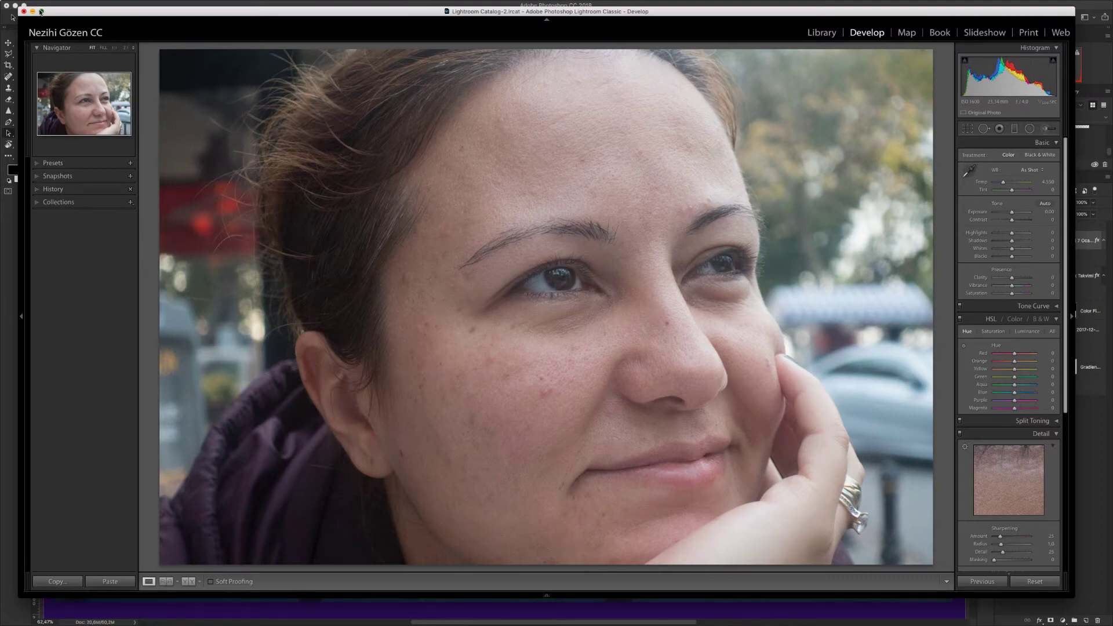
pyautogui.click(41, 12)
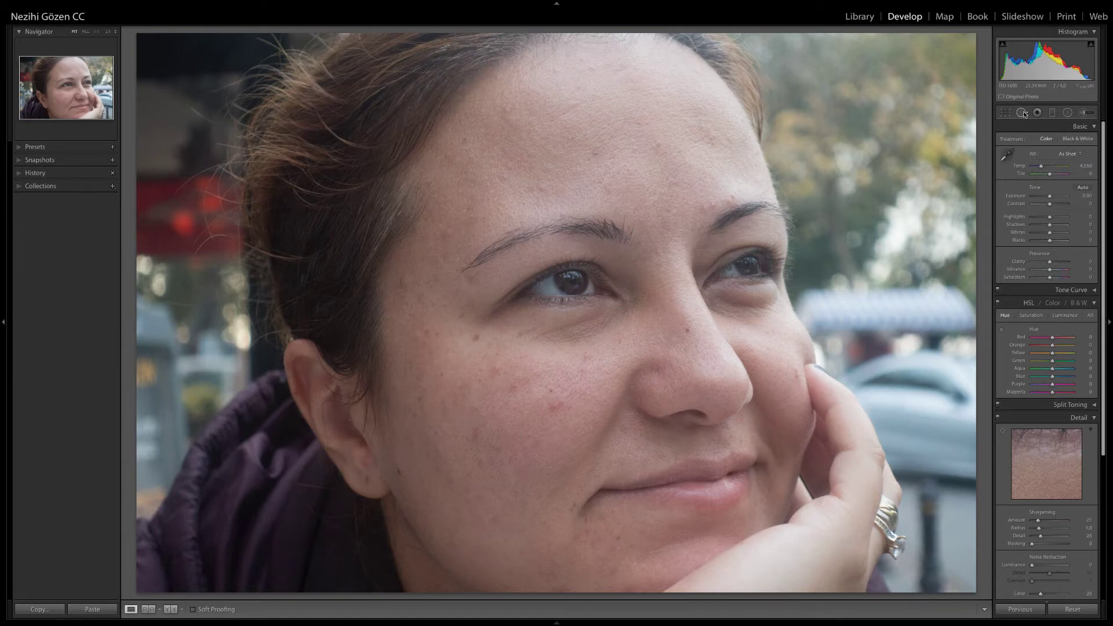
# Choose Spot Removal in Heal mode, adjust its size, and heal three forehead blemishes
pyautogui.click(1022, 112)
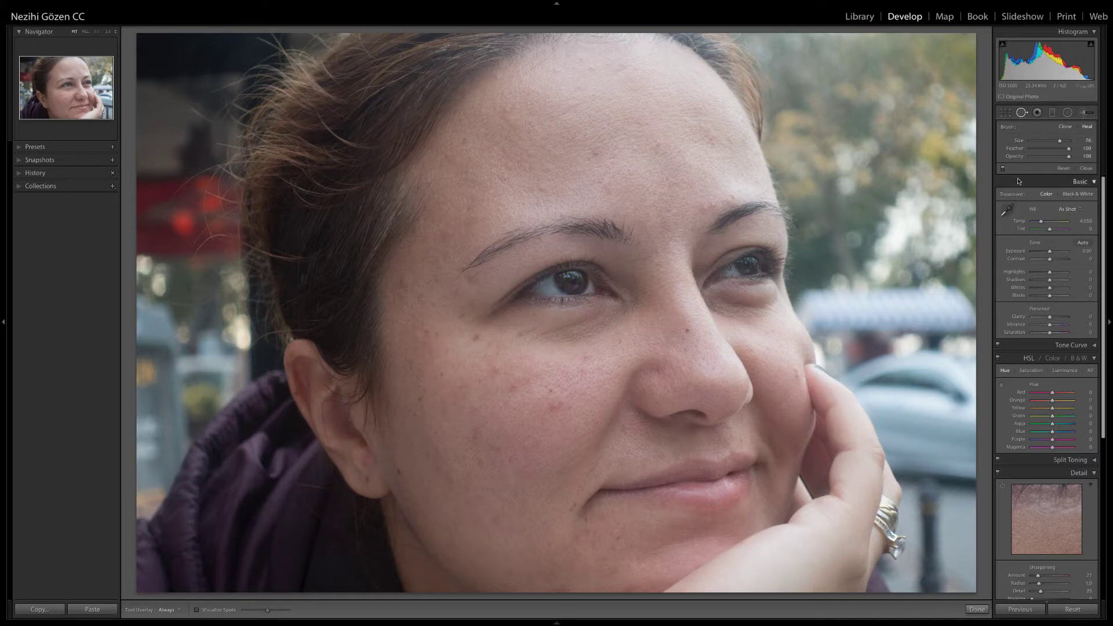
pyautogui.moveTo(1059, 142); pyautogui.dragTo(1063, 140)
pyautogui.moveTo(1063, 143); pyautogui.dragTo(1062, 144)
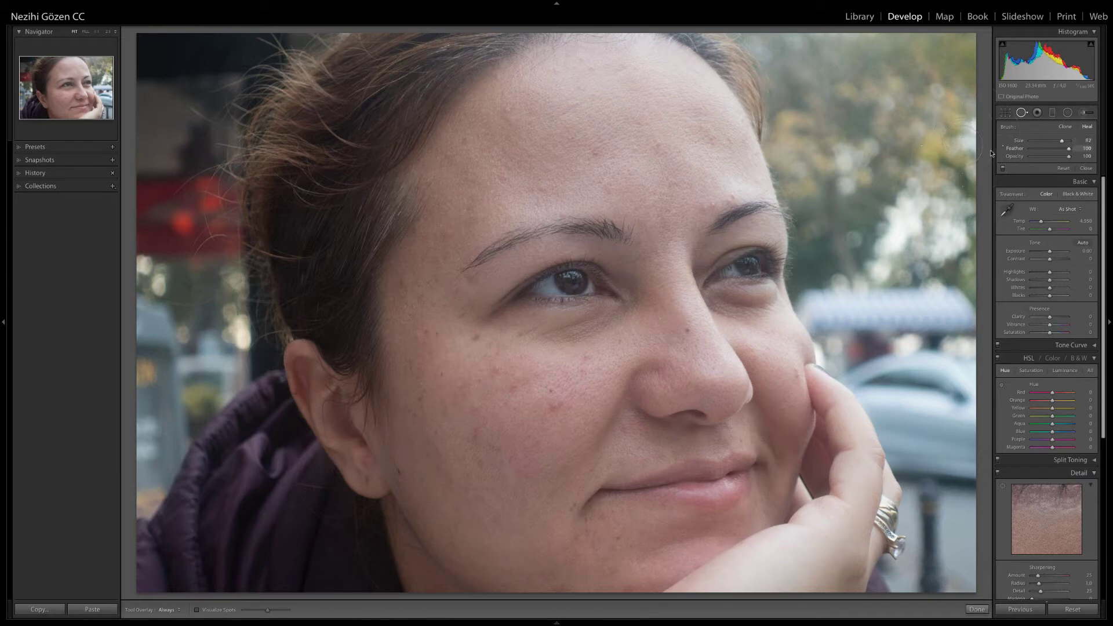
pyautogui.click(596, 155)
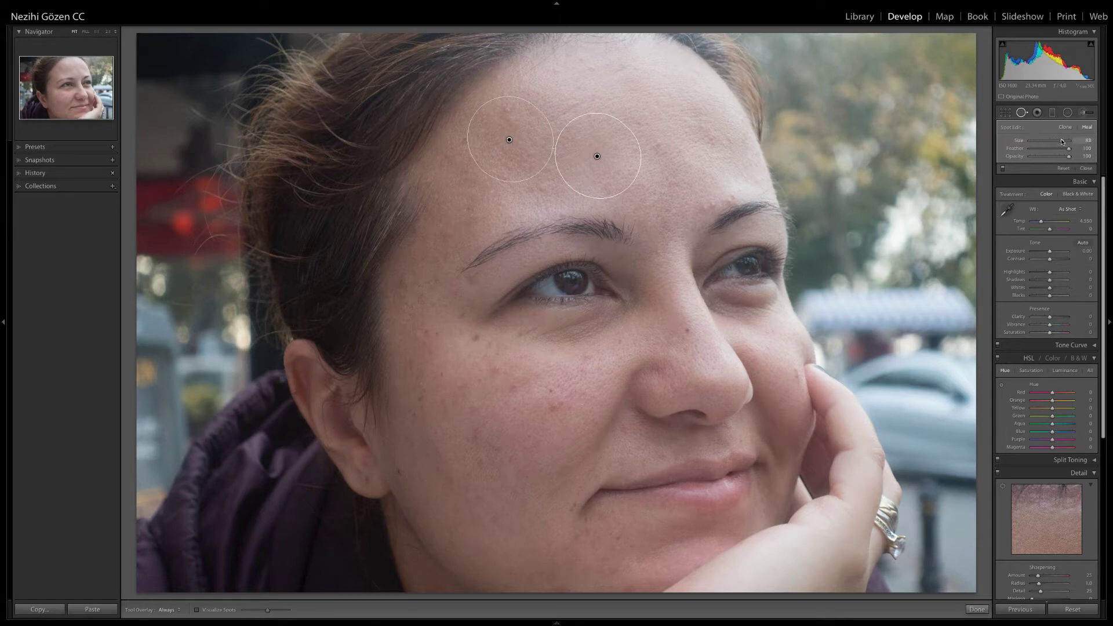
pyautogui.moveTo(1061, 139); pyautogui.dragTo(1057, 140)
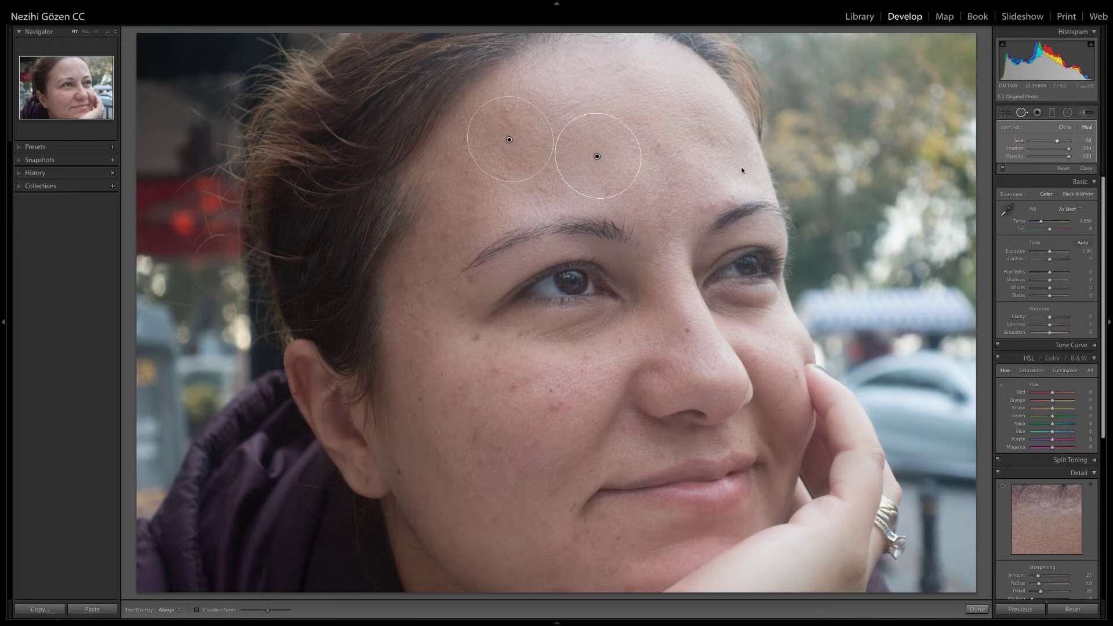
pyautogui.click(658, 149)
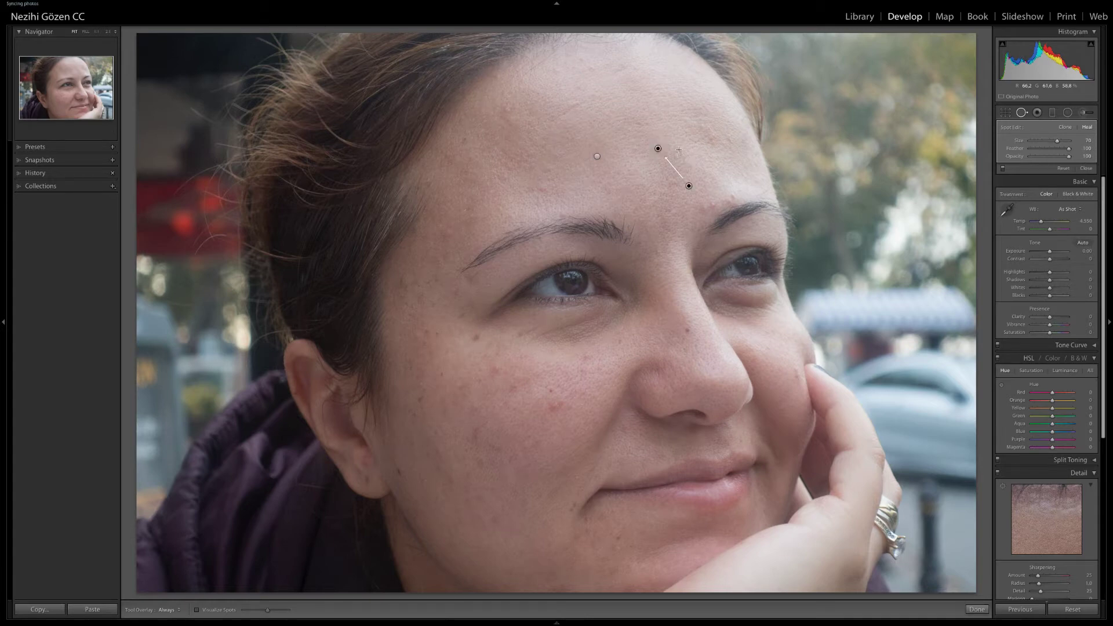
pyautogui.click(465, 140)
# Heal blemishes on the temple, both cheeks, the lower cheek and above the mouth
pyautogui.moveTo(399, 277); pyautogui.dragTo(402, 284)
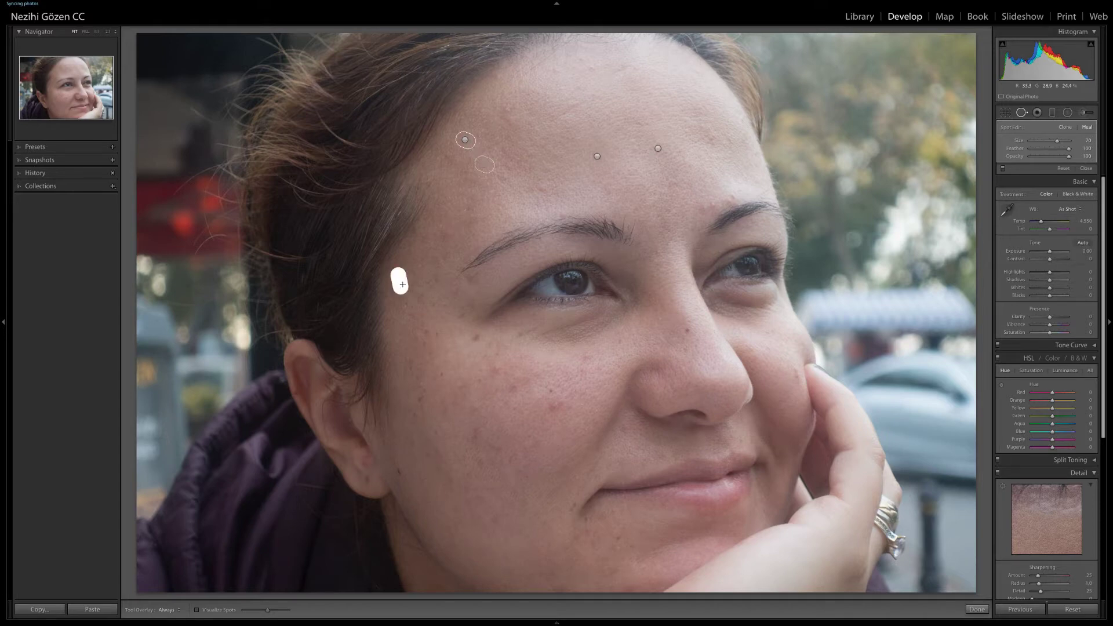
pyautogui.click(479, 338)
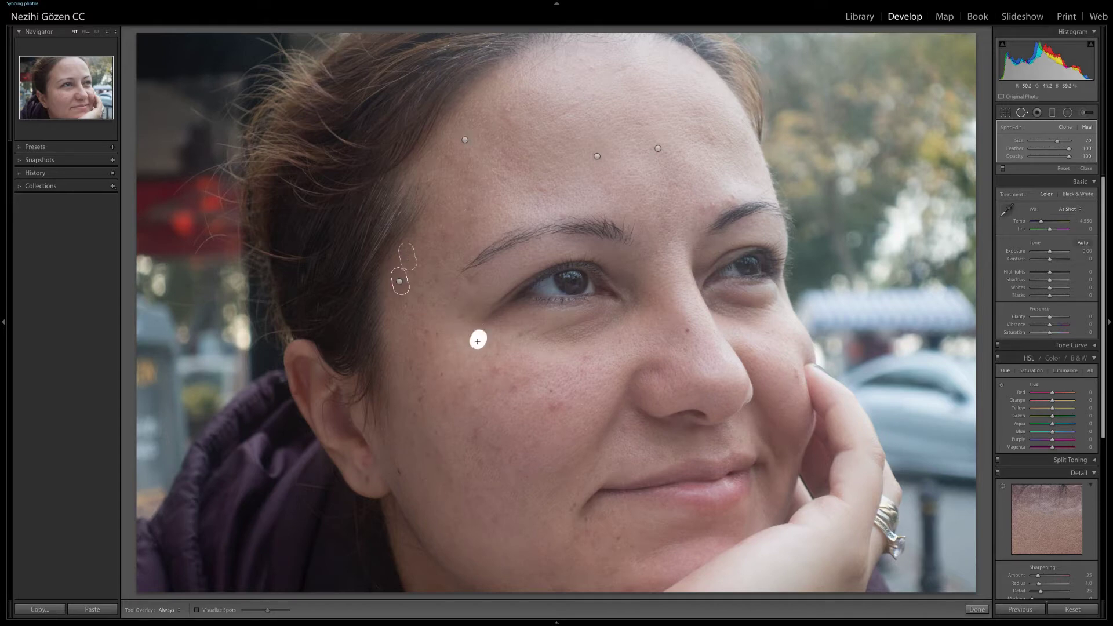
pyautogui.click(520, 337)
pyautogui.click(620, 341)
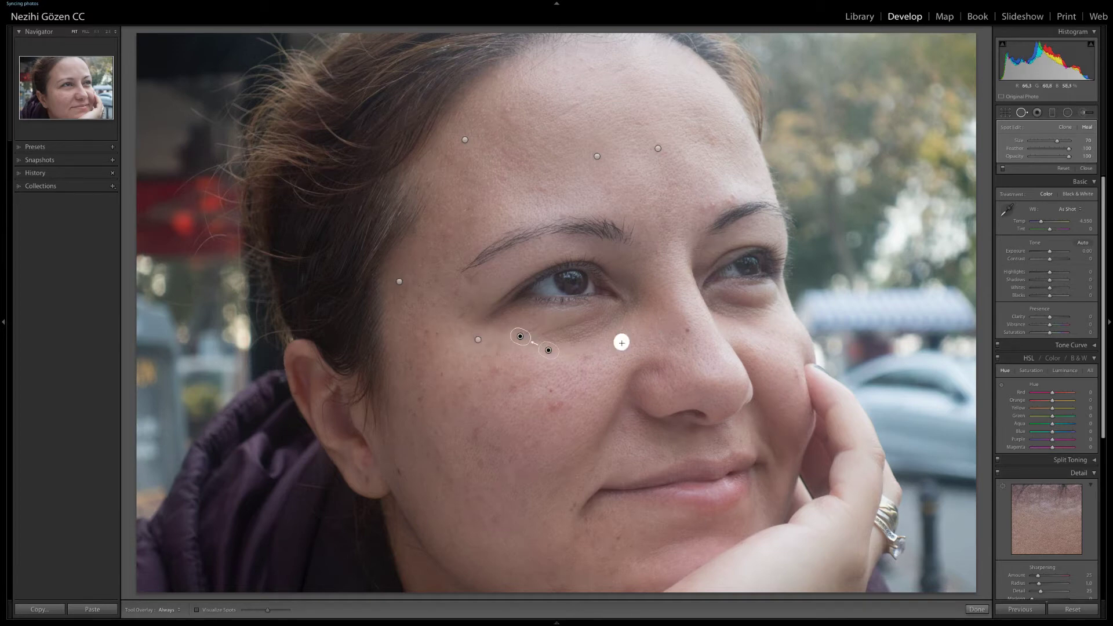
pyautogui.click(687, 326)
pyautogui.click(497, 372)
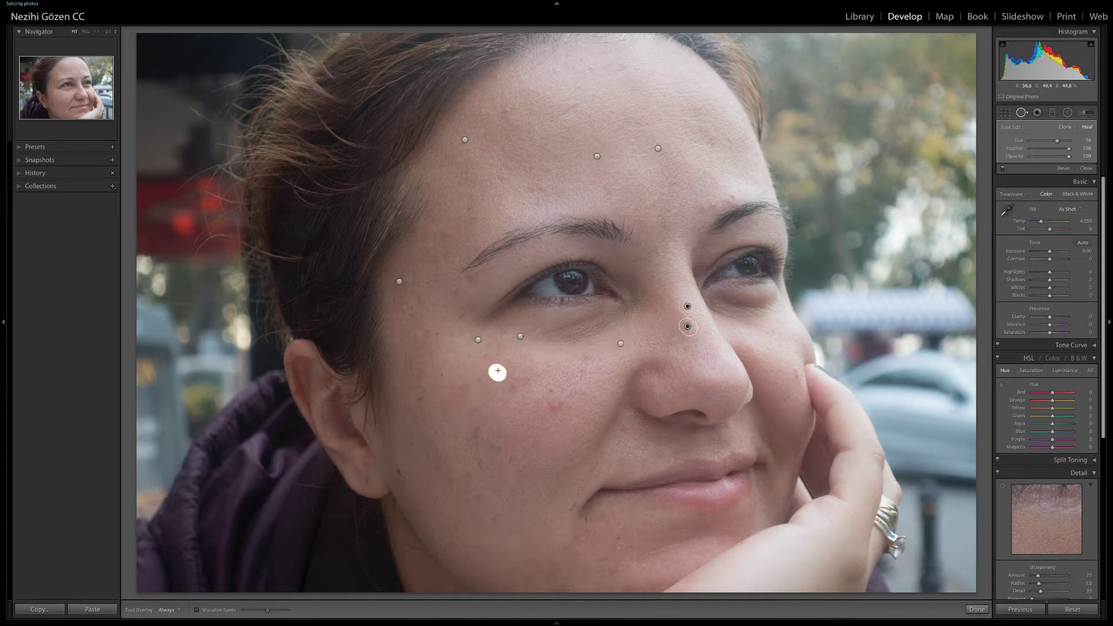
pyautogui.click(557, 402)
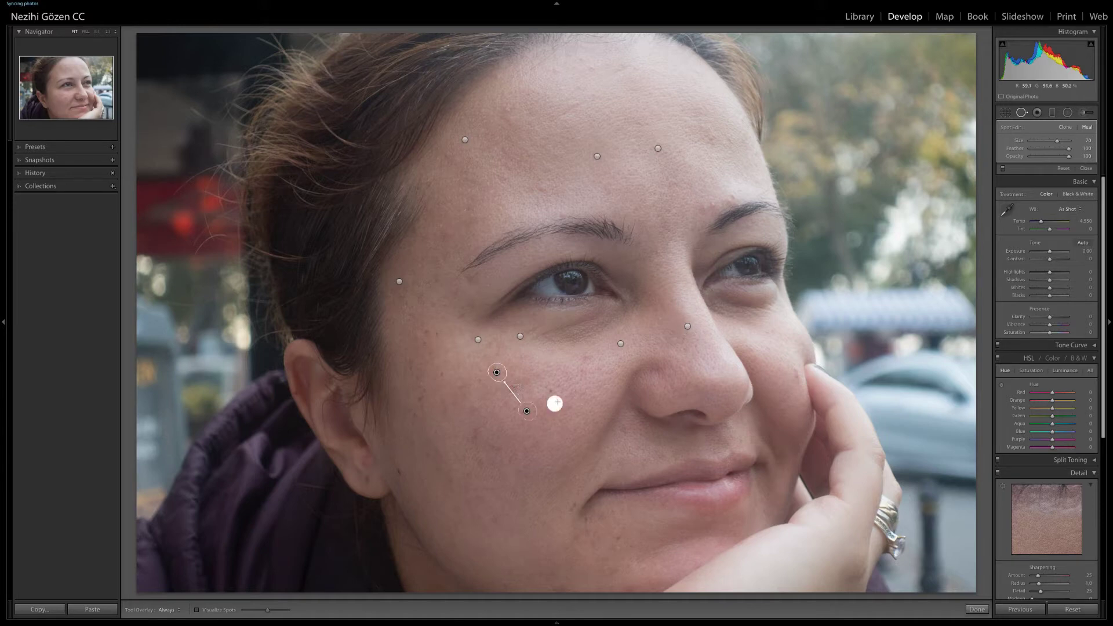
pyautogui.click(471, 436)
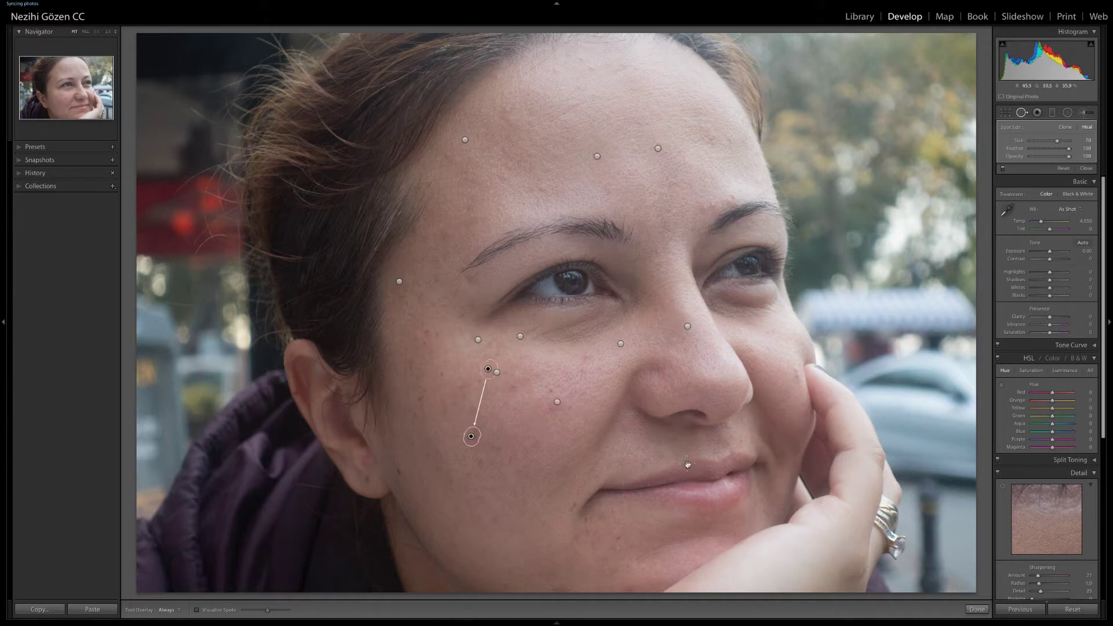
pyautogui.click(558, 402)
# Move the mouth heal's source to cleaner skin, then heal spots on the cheeks, chin and jaw
pyautogui.moveTo(688, 465)
pyautogui.mouseDown()
pyautogui.moveTo(549, 474)
pyautogui.moveTo(536, 486)
pyautogui.mouseUp()
pyautogui.click(516, 383)
pyautogui.click(421, 398)
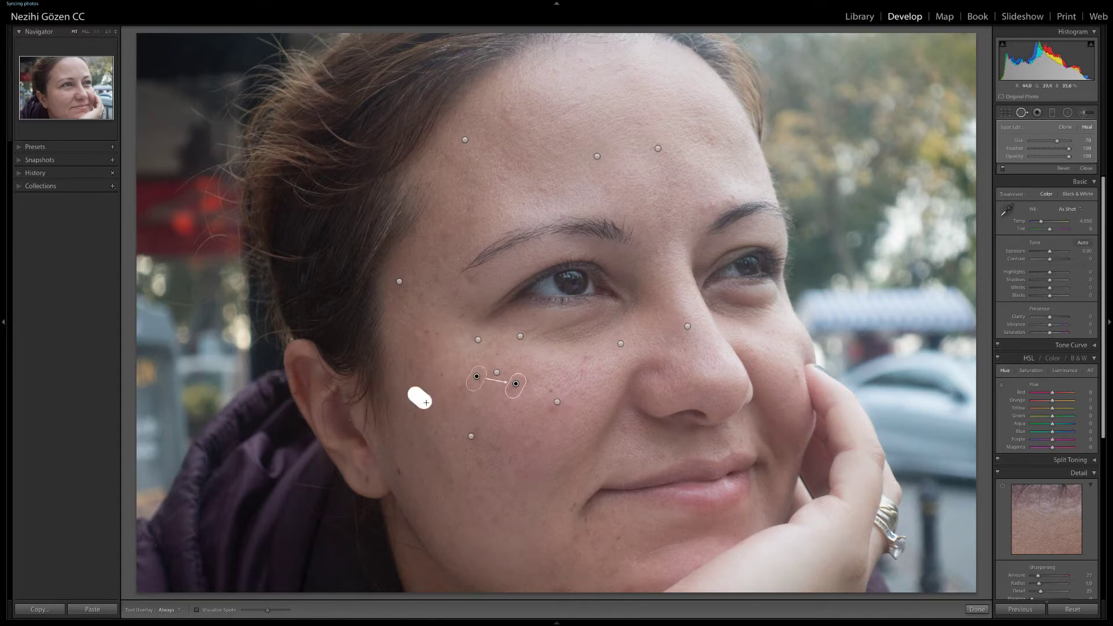
pyautogui.click(441, 375)
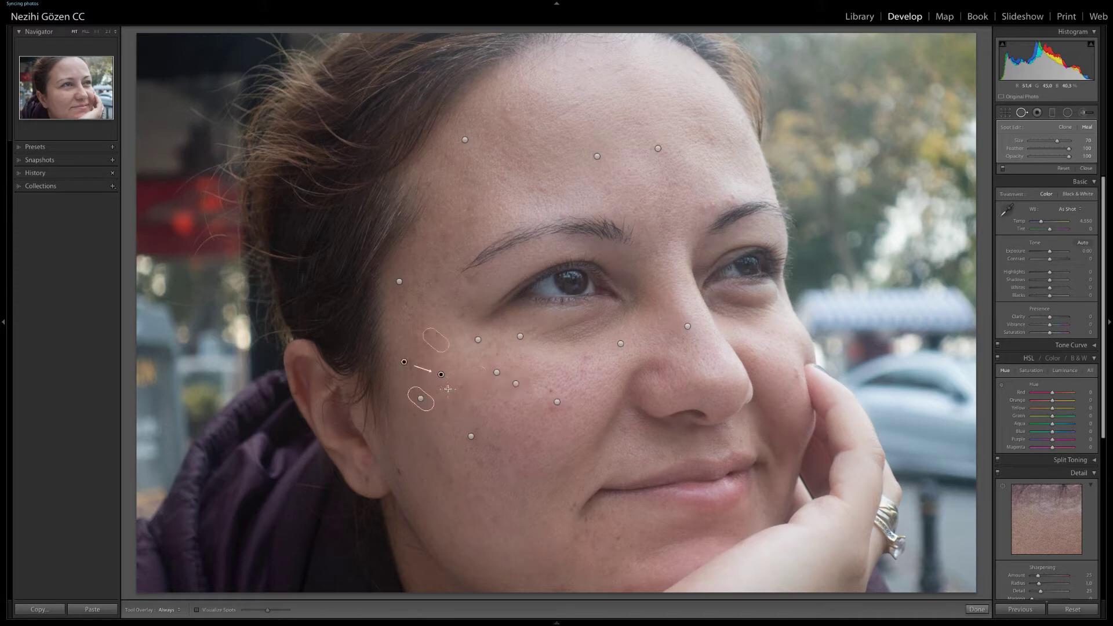
pyautogui.click(619, 535)
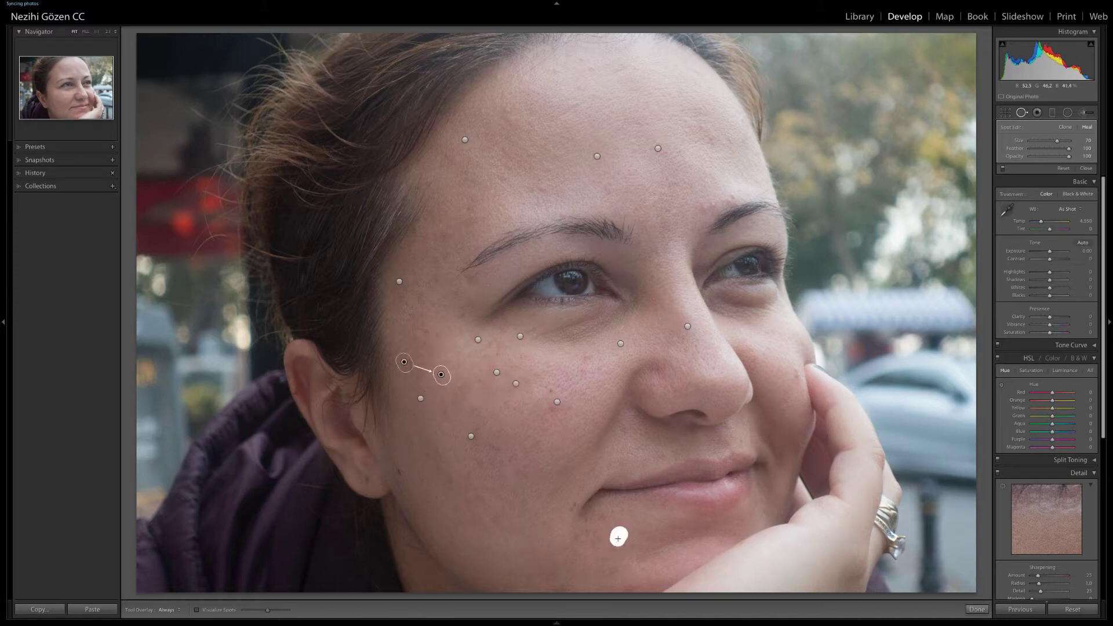
pyautogui.click(570, 505)
pyautogui.click(623, 431)
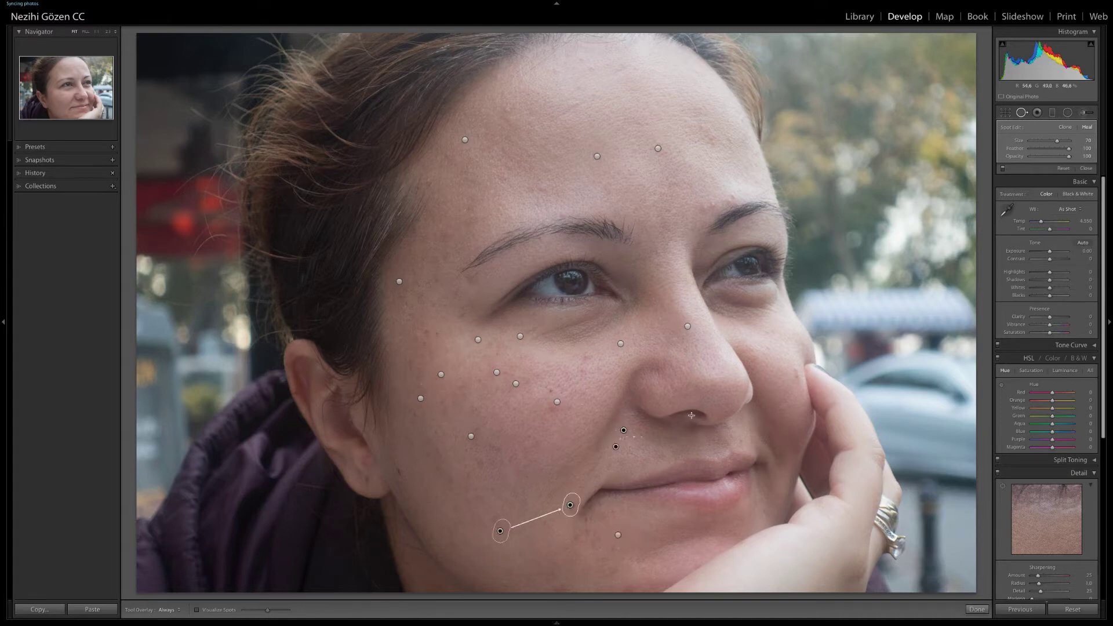
pyautogui.click(796, 371)
pyautogui.click(767, 350)
pyautogui.click(398, 468)
pyautogui.click(490, 517)
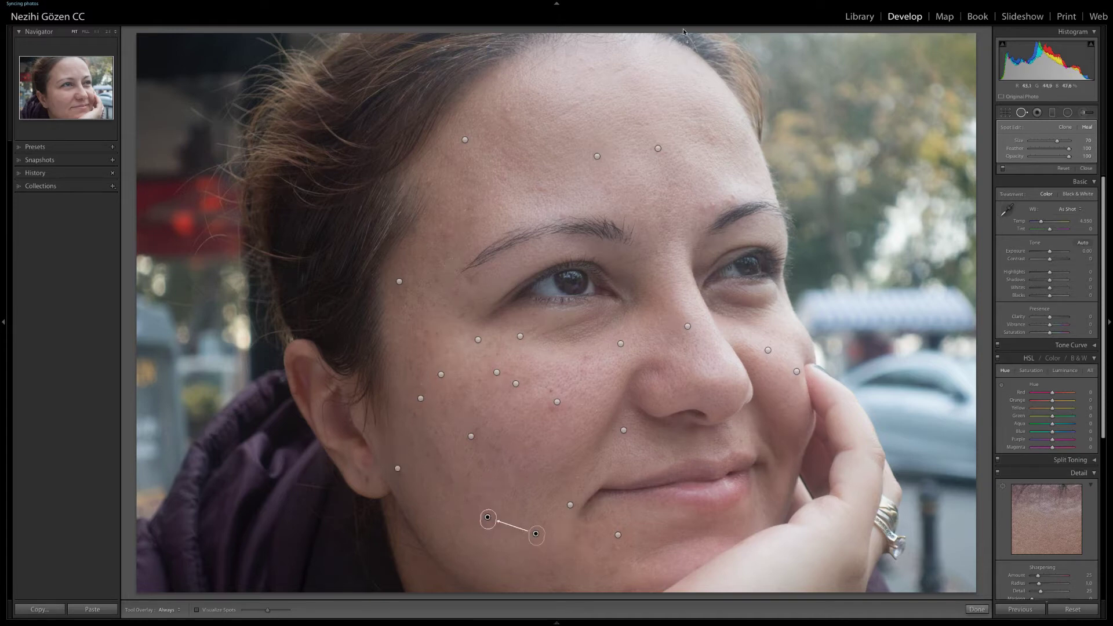
# Heal spots along the hairline and above both eyebrows, resampling the brow heal's source
pyautogui.click(588, 70)
pyautogui.click(552, 74)
pyautogui.click(583, 58)
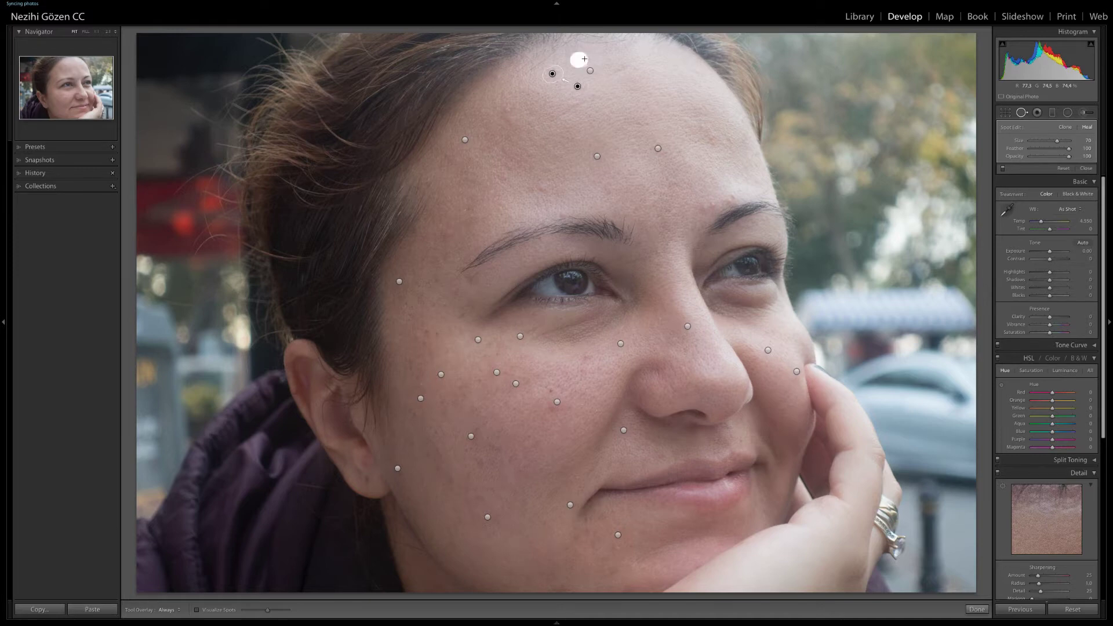
pyautogui.click(729, 142)
pyautogui.moveTo(733, 194); pyautogui.dragTo(698, 209)
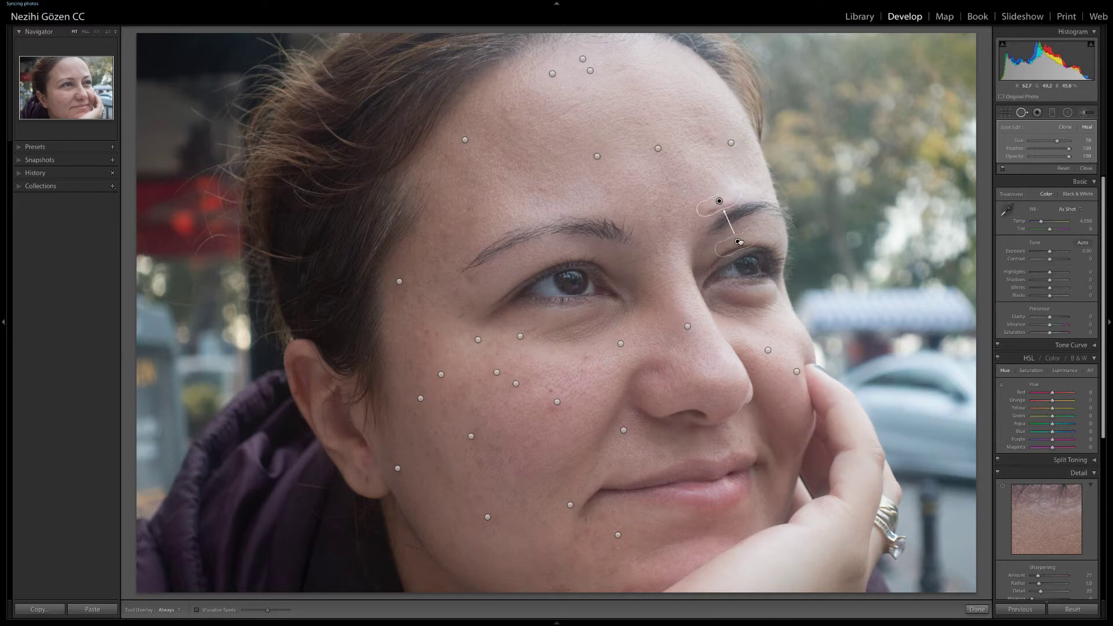
pyautogui.moveTo(723, 218); pyautogui.dragTo(699, 182)
pyautogui.click(469, 208)
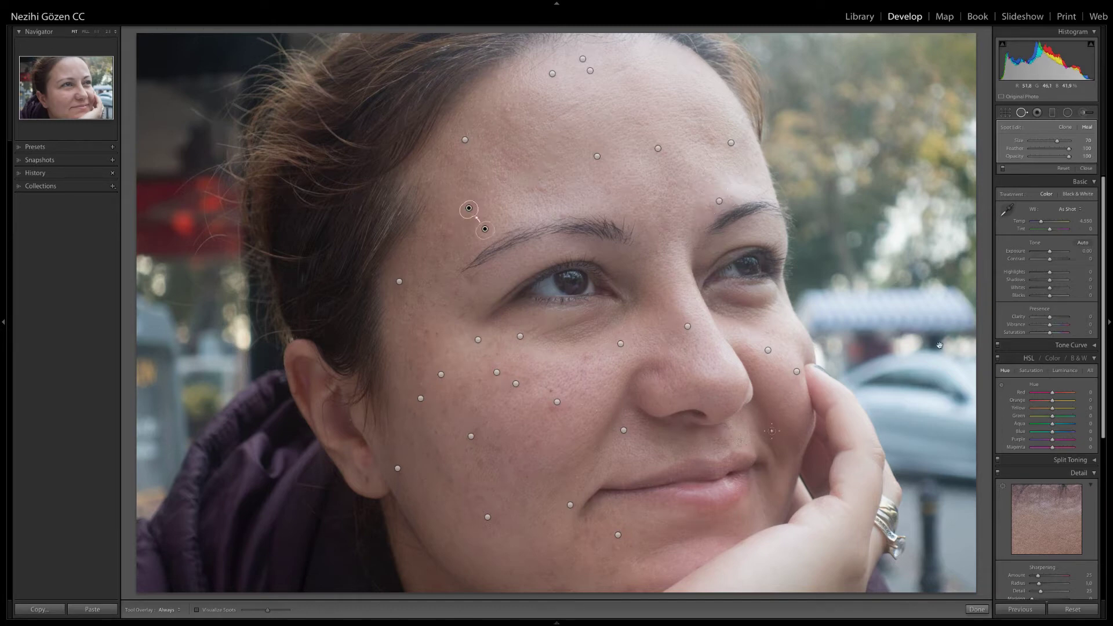
# Toggle Spot Removal off and on twice to compare, then finish with Done
pyautogui.click(1002, 169)
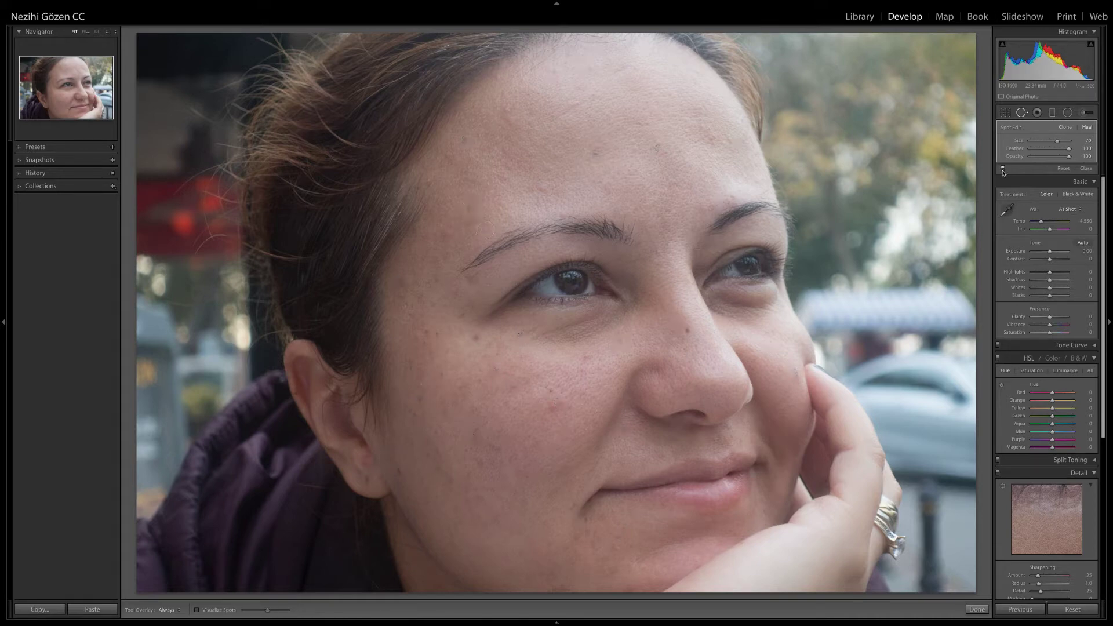
pyautogui.click(1002, 169)
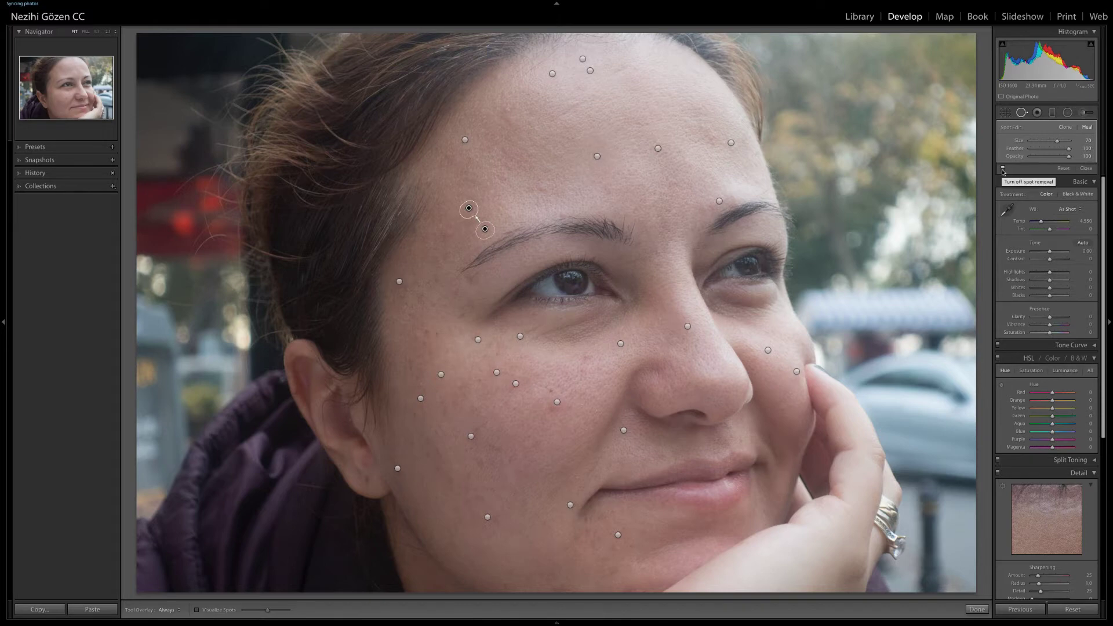
pyautogui.click(1003, 171)
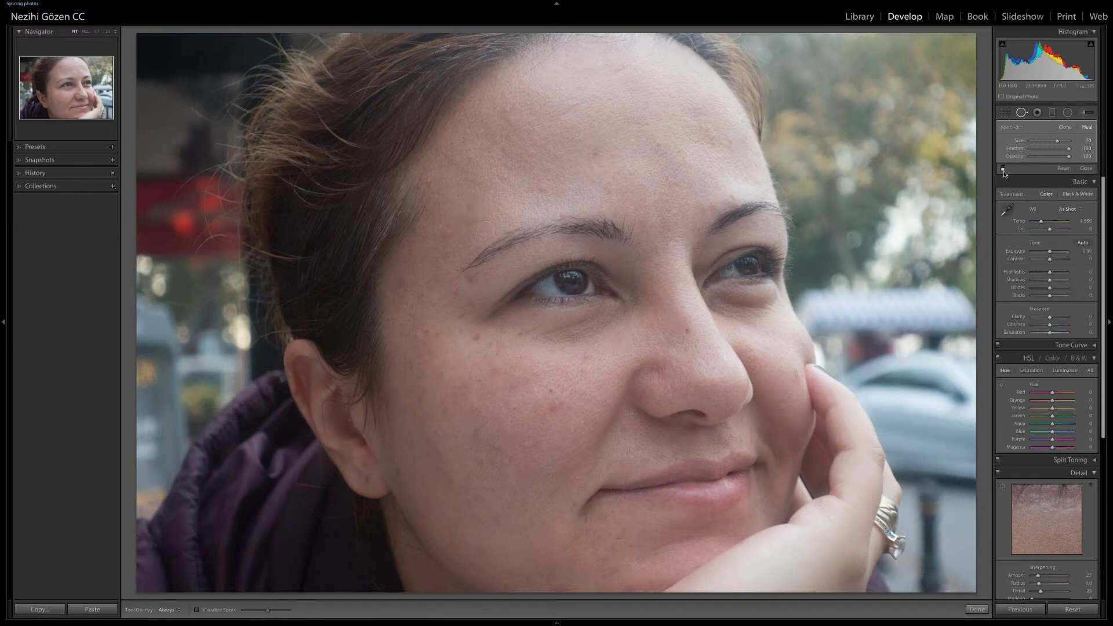
pyautogui.click(1003, 169)
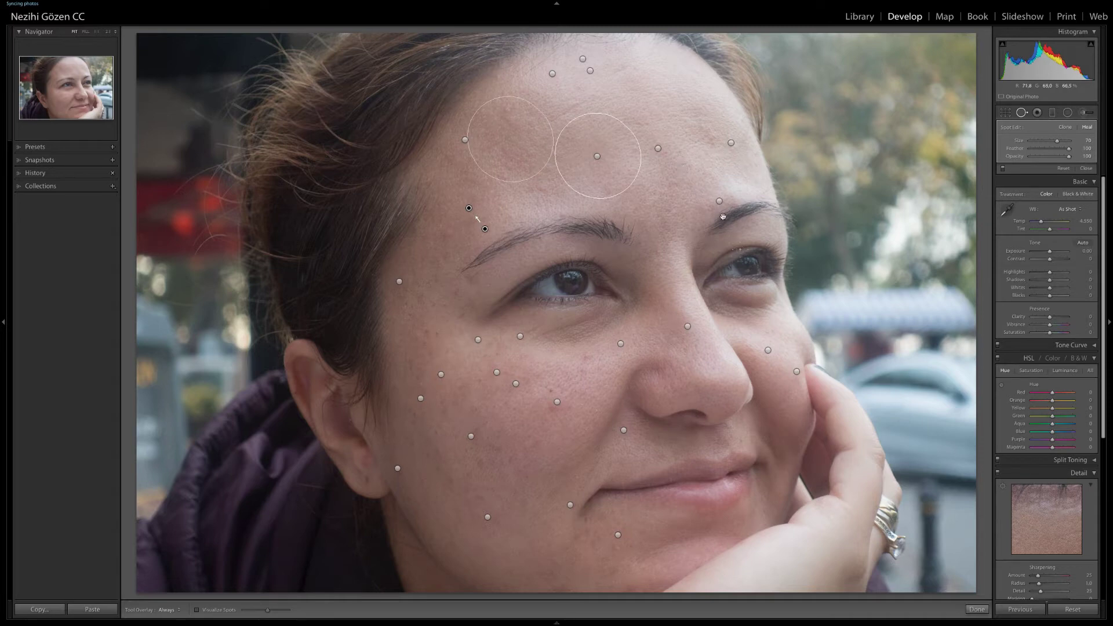
pyautogui.click(976, 609)
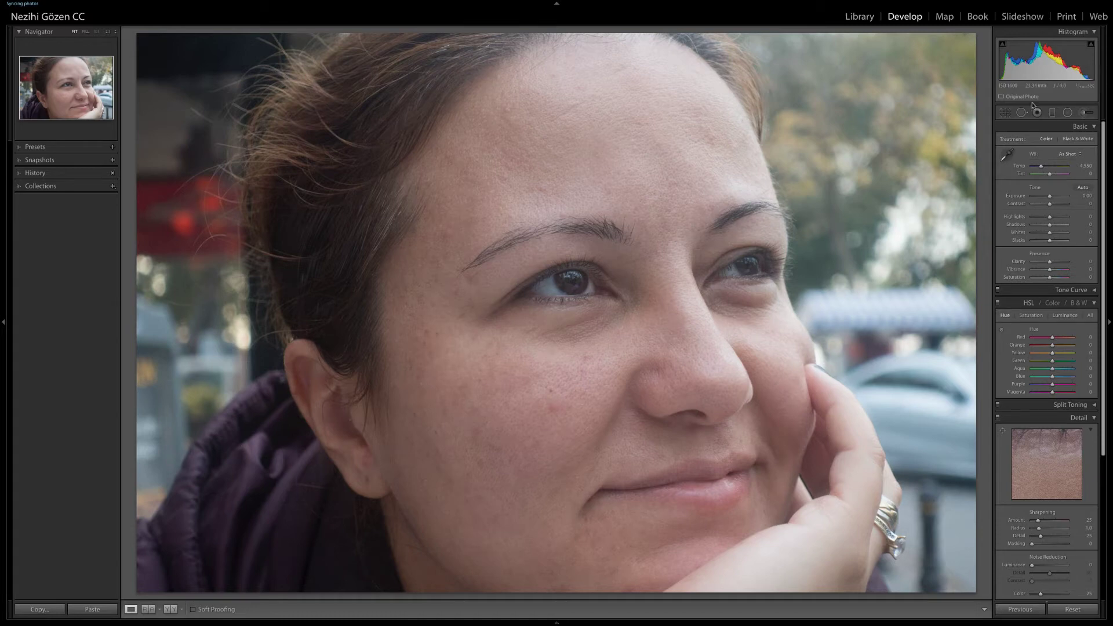
# Choose the Adjustment Brush, expand its effect settings, and select the Soften Skin preset
pyautogui.click(1083, 113)
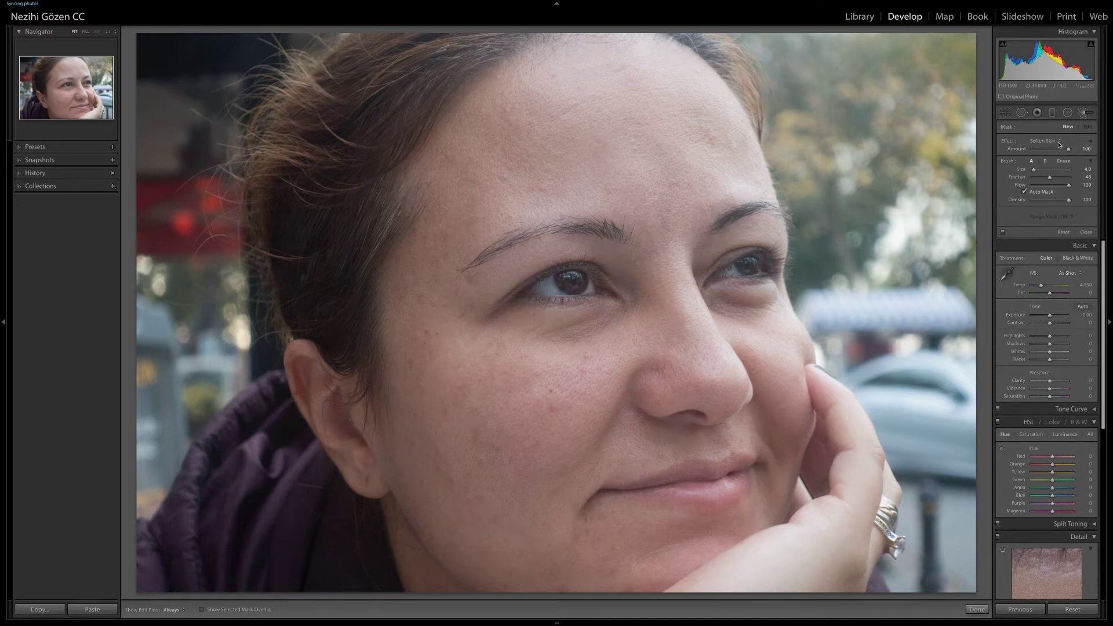
pyautogui.click(1090, 141)
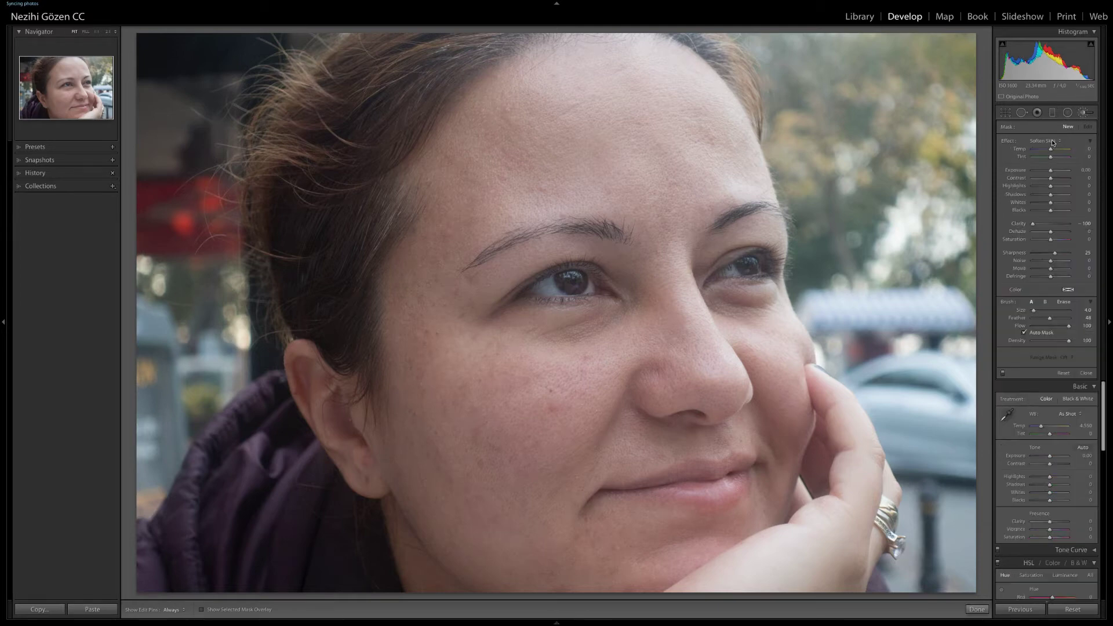
pyautogui.click(1053, 145)
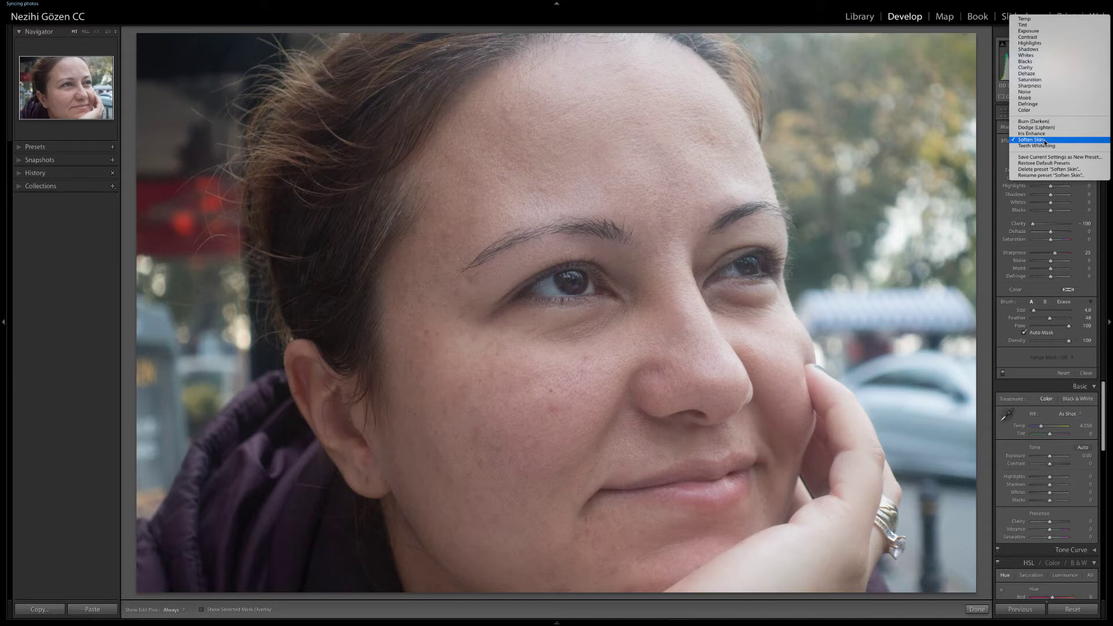
pyautogui.click(1047, 141)
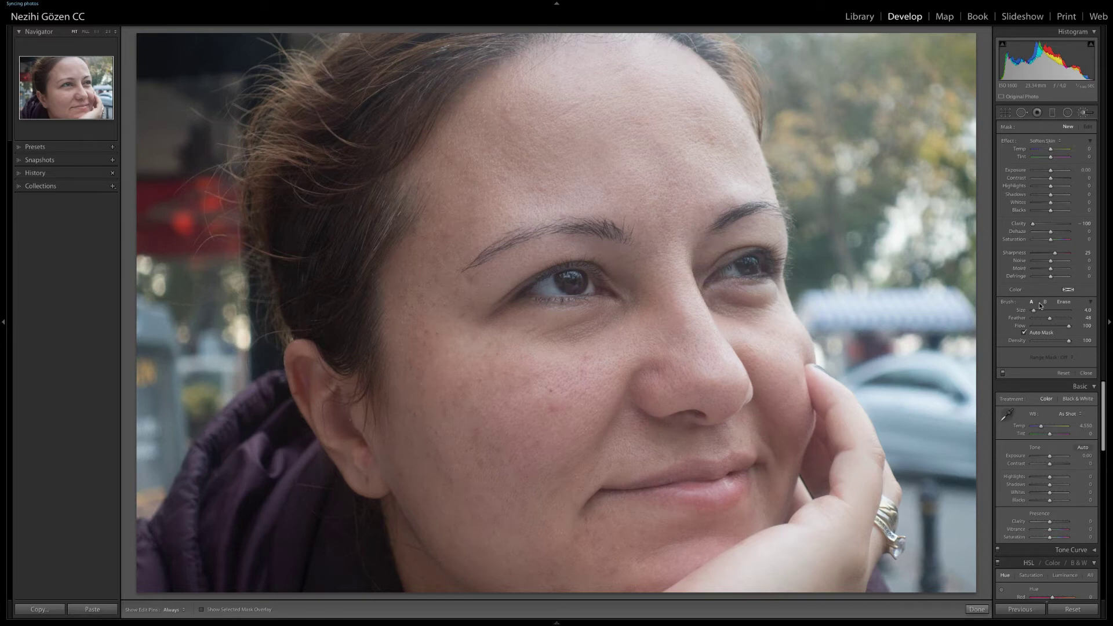
# Set Clarity to -84 and Sharpness to 33, using a smaller brush with higher Flow
pyautogui.moveTo(1032, 225); pyautogui.dragTo(1036, 226)
pyautogui.moveTo(1055, 253); pyautogui.dragTo(1058, 253)
pyautogui.moveTo(1037, 311); pyautogui.dragTo(1046, 323)
pyautogui.moveTo(1062, 328); pyautogui.dragTo(1063, 329)
# Paint softening over the forehead and near cheek, and show the mask overlay
pyautogui.press('h')
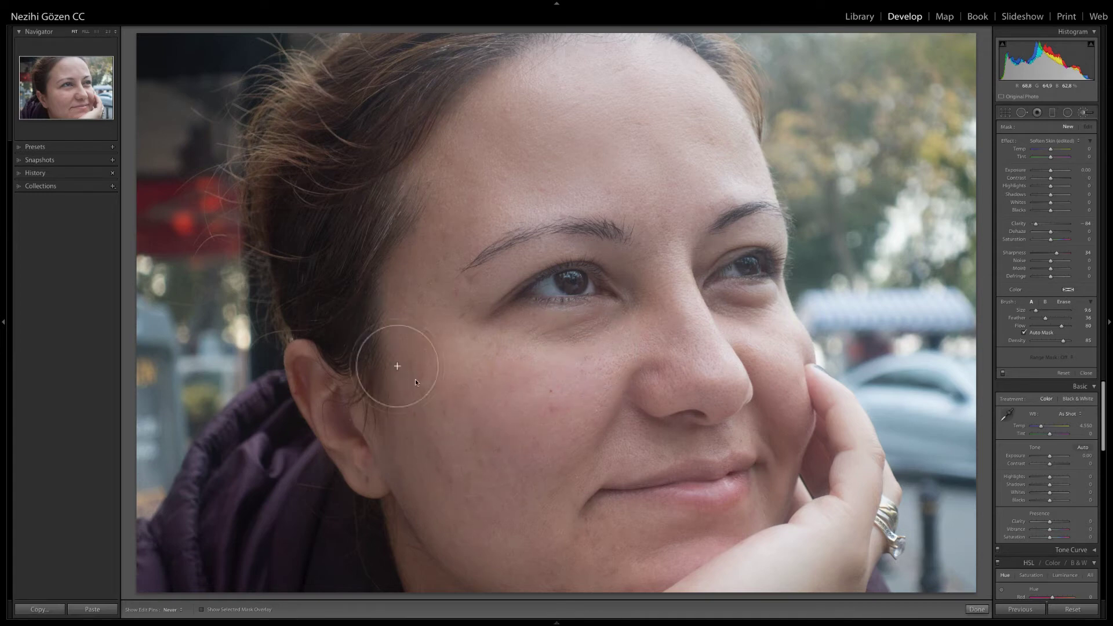
pyautogui.moveTo(414, 319); pyautogui.dragTo(513, 444)
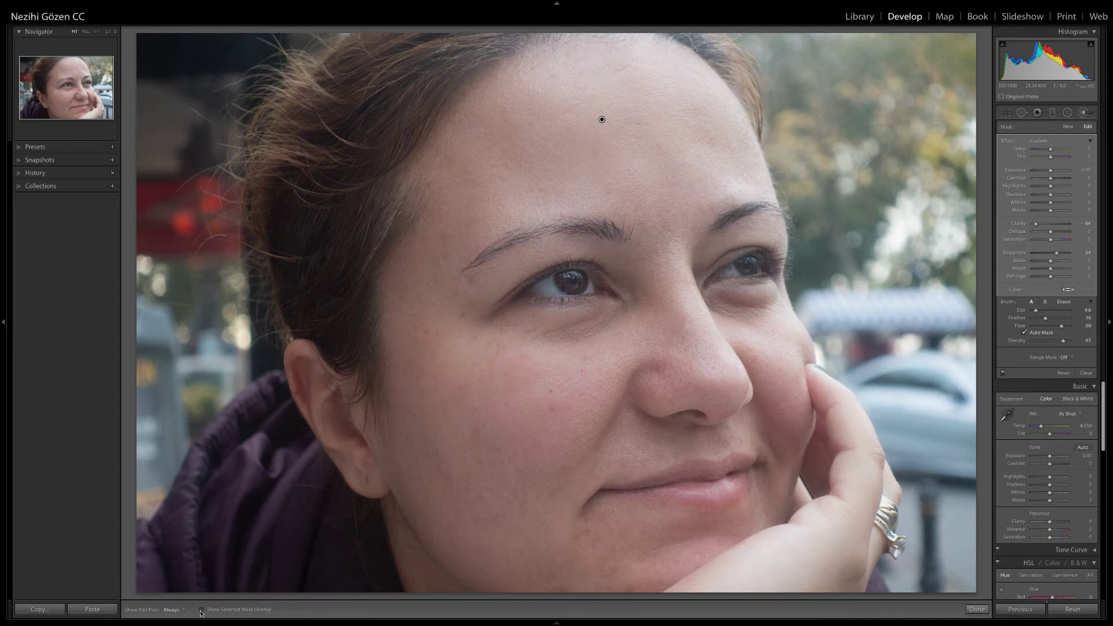
pyautogui.click(201, 610)
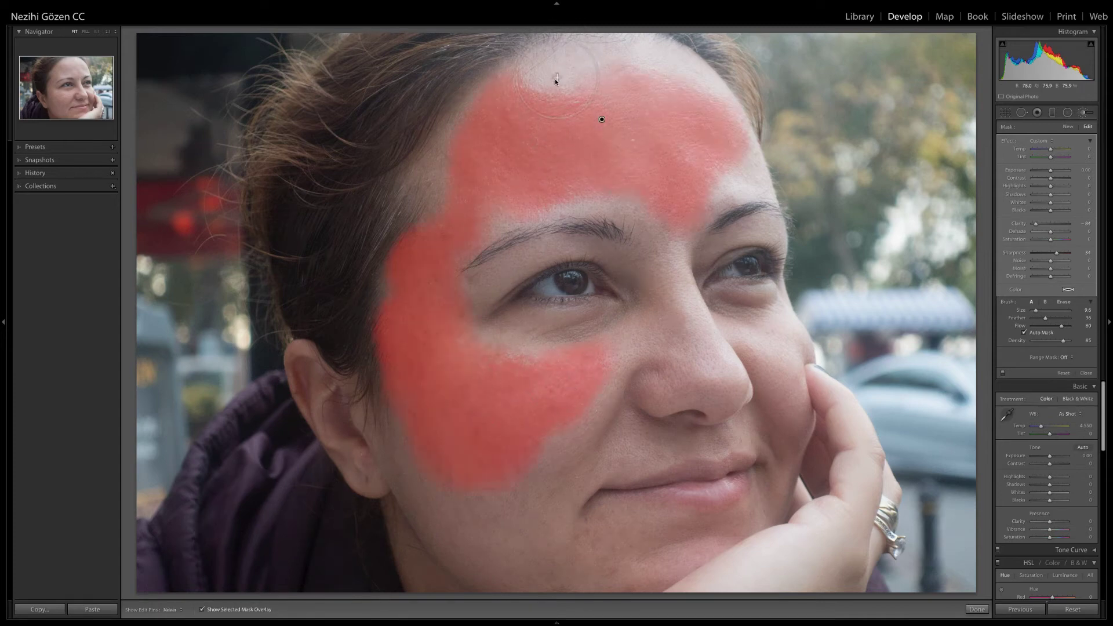
# Extend softening across the upper forehead, right brow edge and nose bridge with a smaller brush
pyautogui.press('h')
pyautogui.moveTo(683, 82); pyautogui.dragTo(560, 74)
pyautogui.press('h')
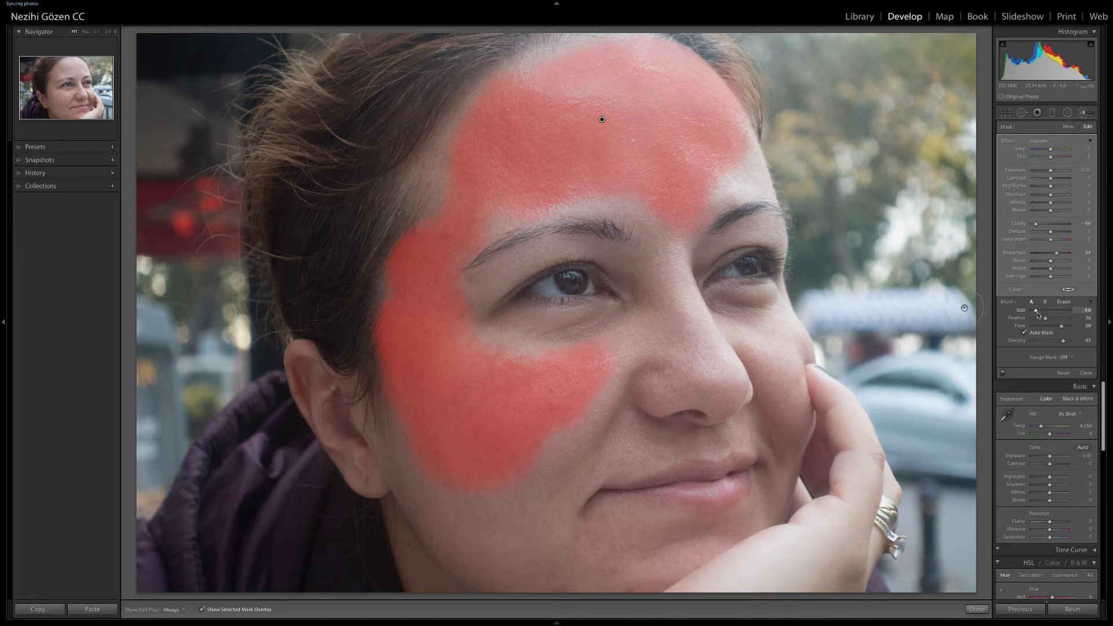
pyautogui.moveTo(1037, 312); pyautogui.dragTo(1033, 311)
pyautogui.press('h')
pyautogui.moveTo(716, 210); pyautogui.dragTo(756, 165)
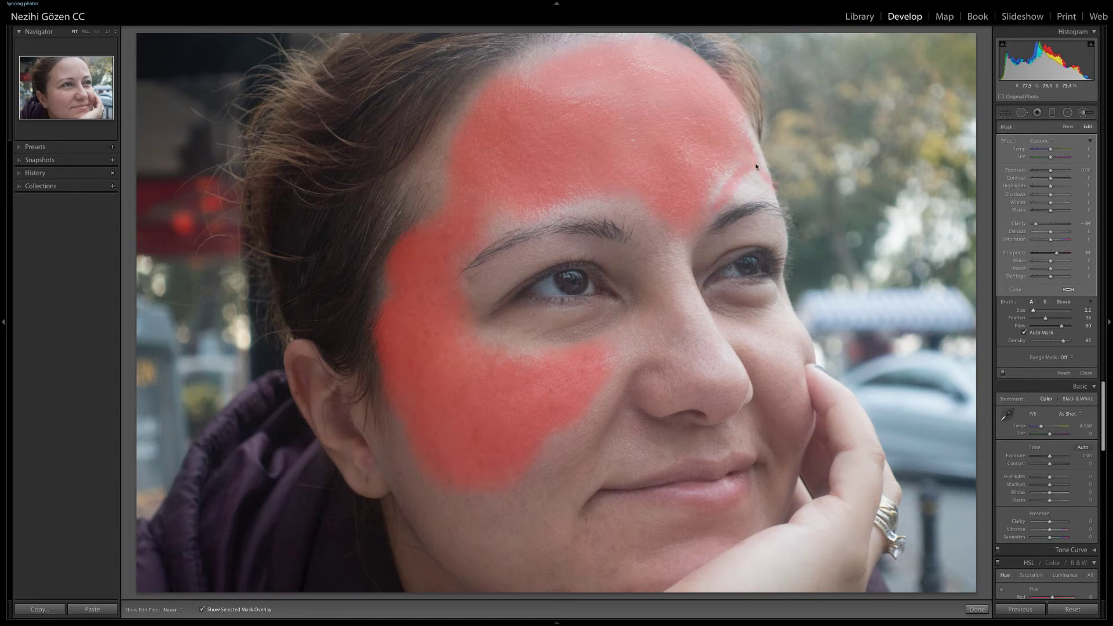
pyautogui.moveTo(774, 189); pyautogui.dragTo(729, 191)
pyautogui.press('h')
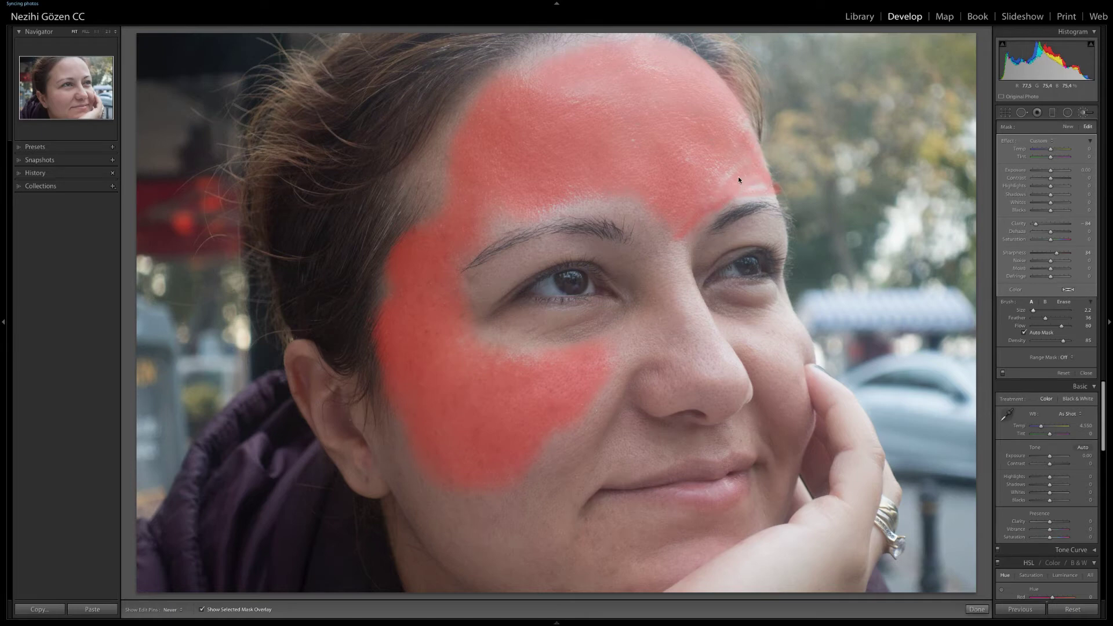
pyautogui.moveTo(706, 339); pyautogui.dragTo(674, 265)
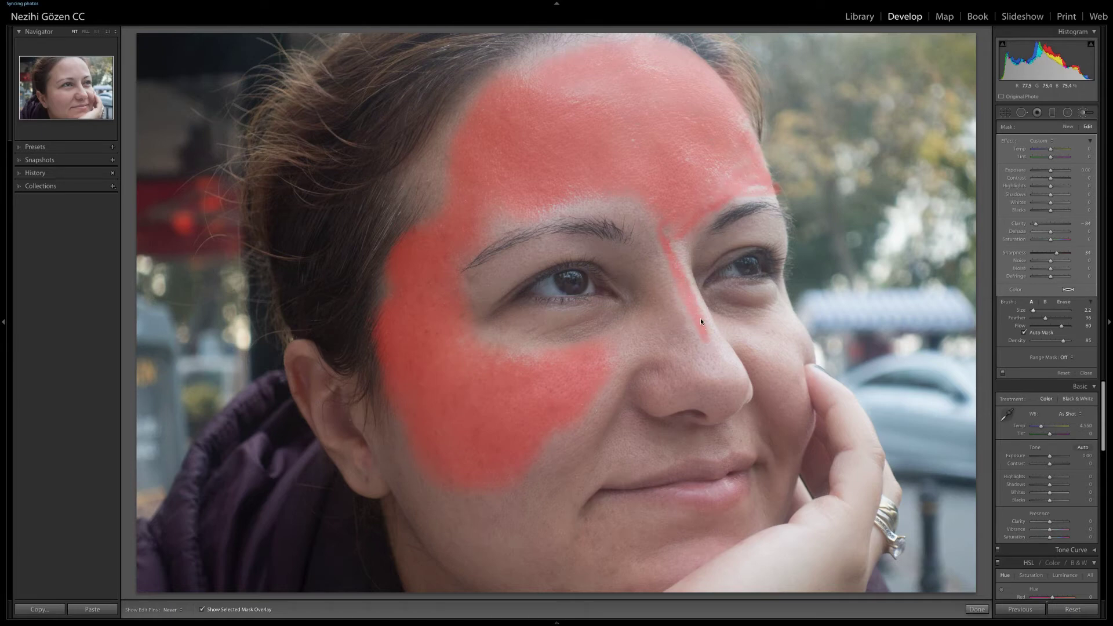
pyautogui.moveTo(702, 321); pyautogui.dragTo(674, 246)
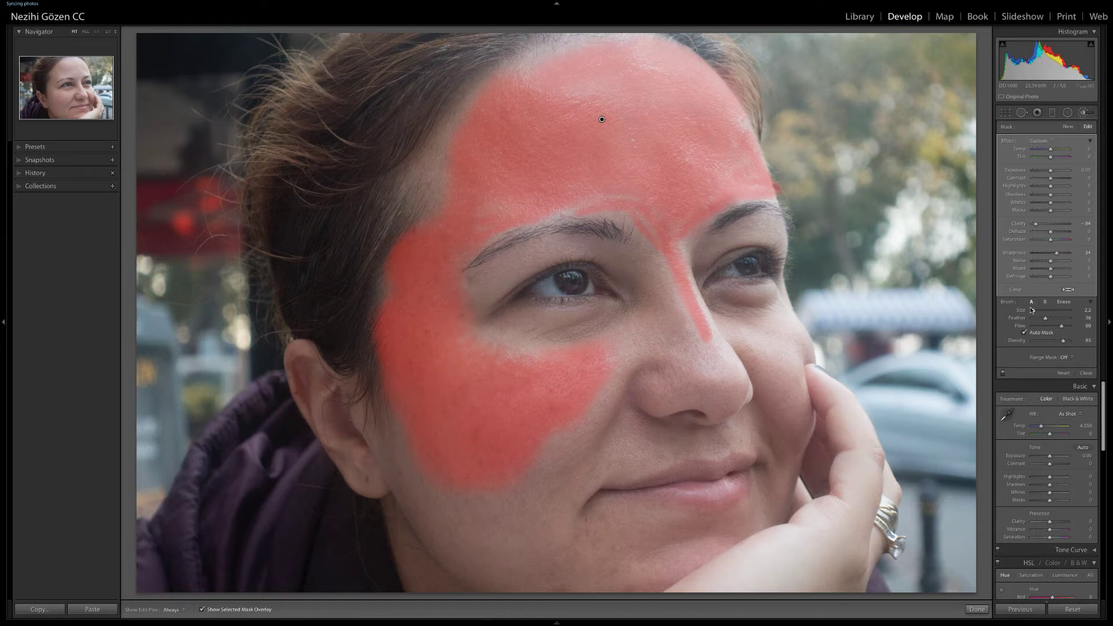
# With a larger brush, paint softening over the cheek, both sides of the nose and lower jaw
pyautogui.moveTo(1034, 314); pyautogui.dragTo(1035, 313)
pyautogui.press('h')
pyautogui.moveTo(531, 520); pyautogui.dragTo(665, 311)
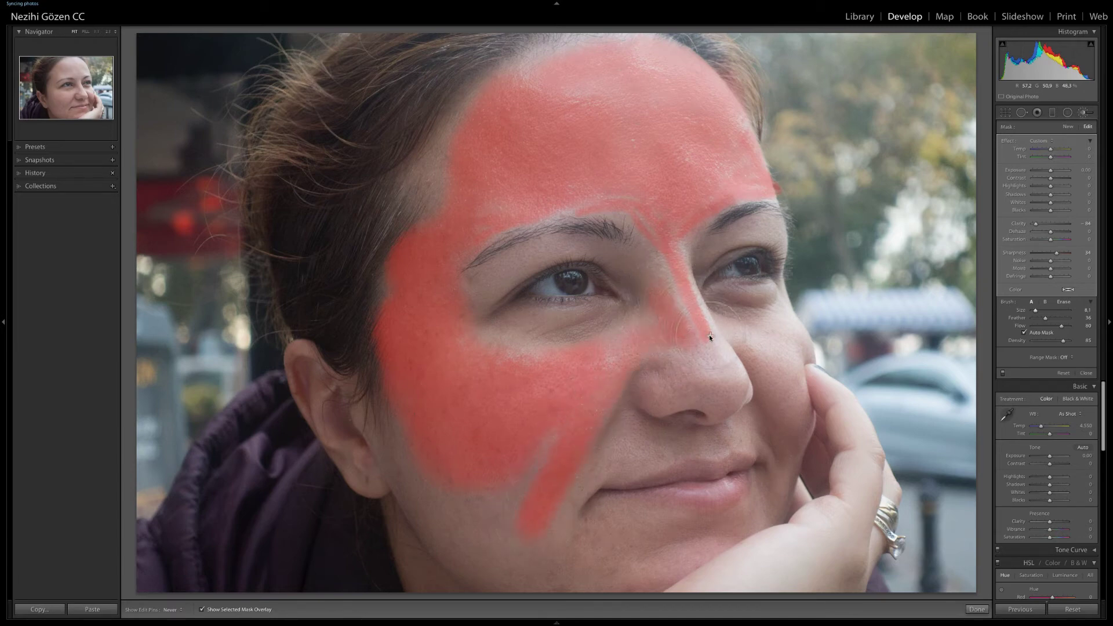
pyautogui.moveTo(681, 319); pyautogui.dragTo(725, 366)
pyautogui.moveTo(624, 382); pyautogui.dragTo(584, 399)
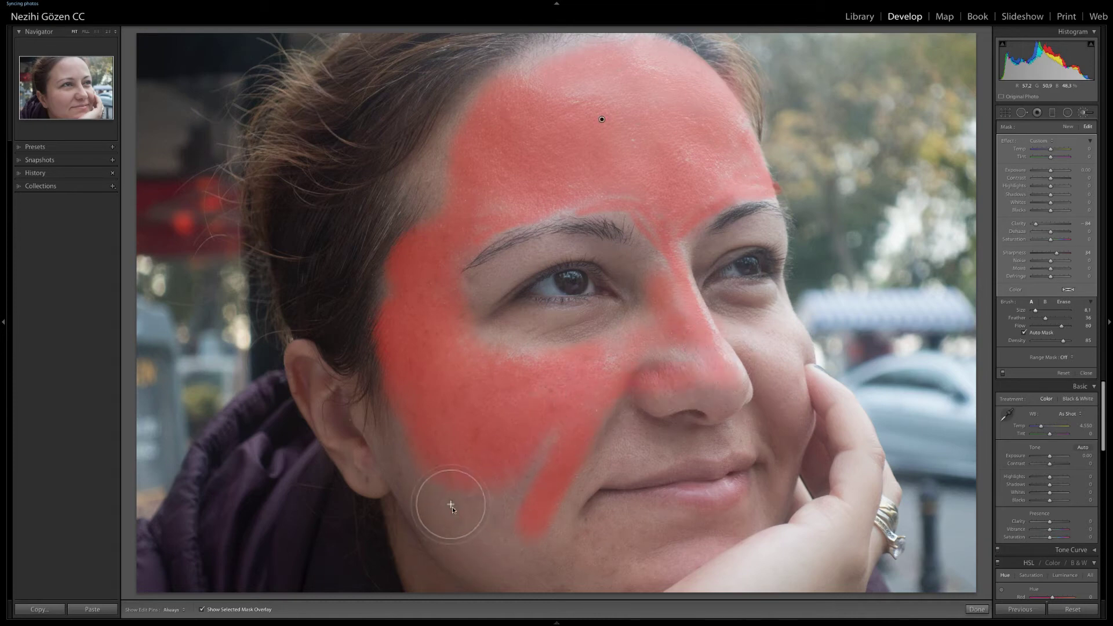
pyautogui.moveTo(579, 571)
pyautogui.mouseDown()
pyautogui.moveTo(426, 497)
pyautogui.moveTo(541, 524)
pyautogui.mouseUp()
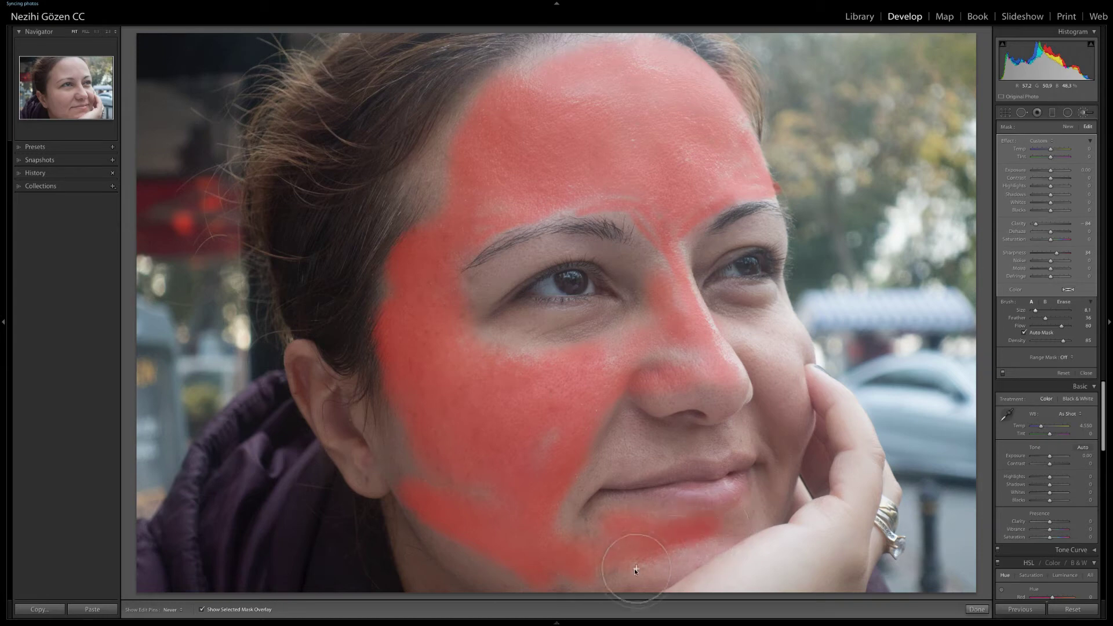
pyautogui.press('h')
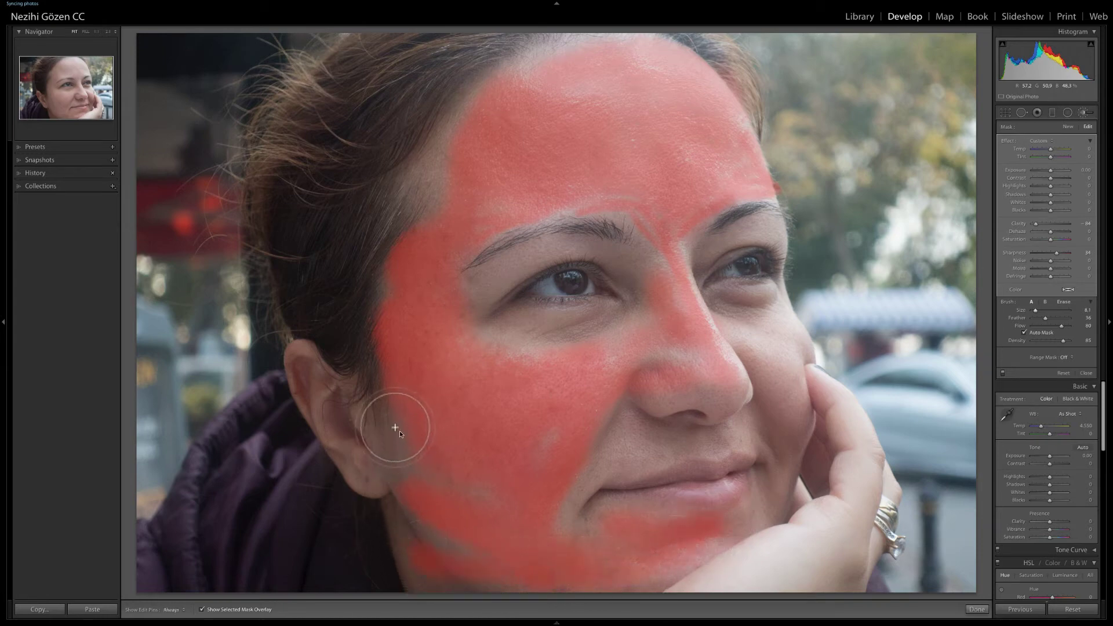
pyautogui.press('h')
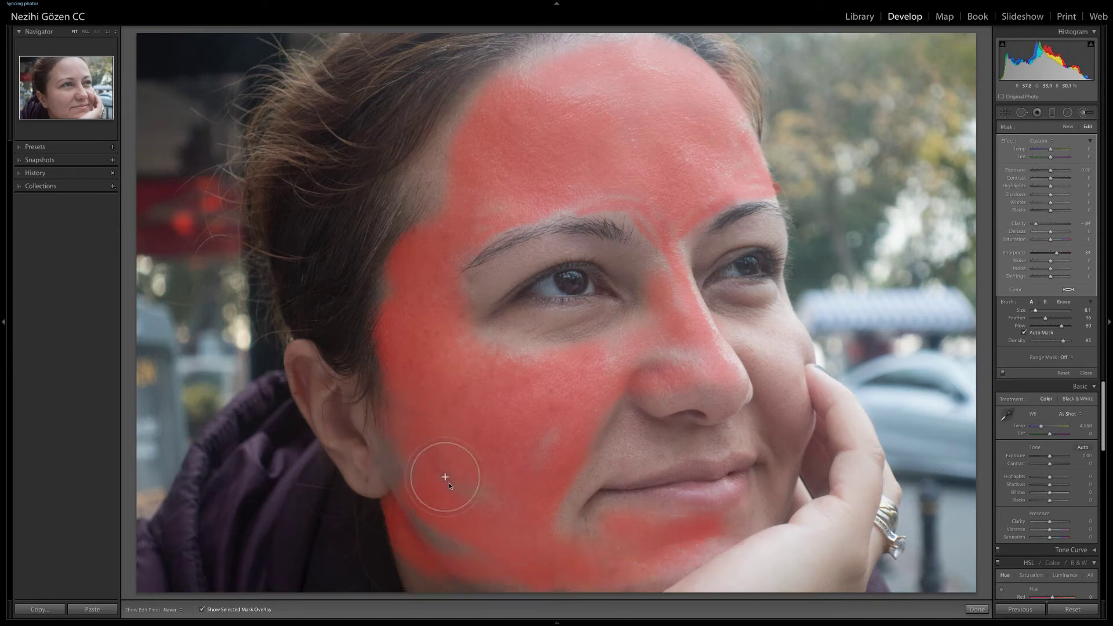
pyautogui.press('h')
# Erase the softening mask along the jaw below the ear, then return to painting
pyautogui.click(1064, 302)
pyautogui.press('h')
pyautogui.moveTo(396, 533)
pyautogui.mouseDown()
pyautogui.moveTo(377, 509)
pyautogui.moveTo(446, 583)
pyautogui.mouseUp()
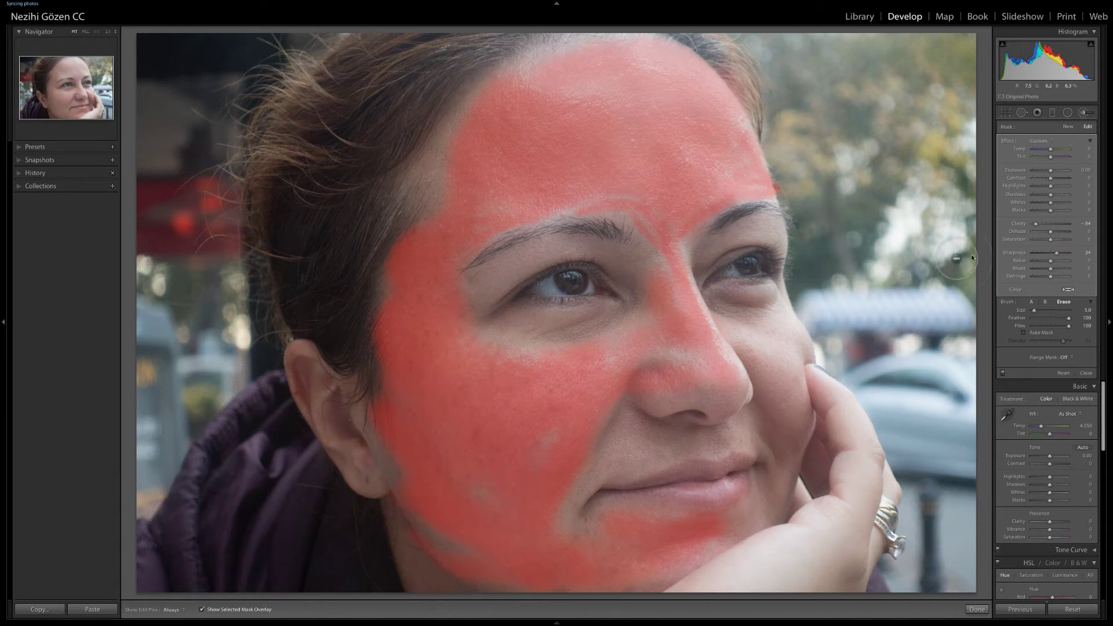
pyautogui.press('h')
pyautogui.click(1032, 302)
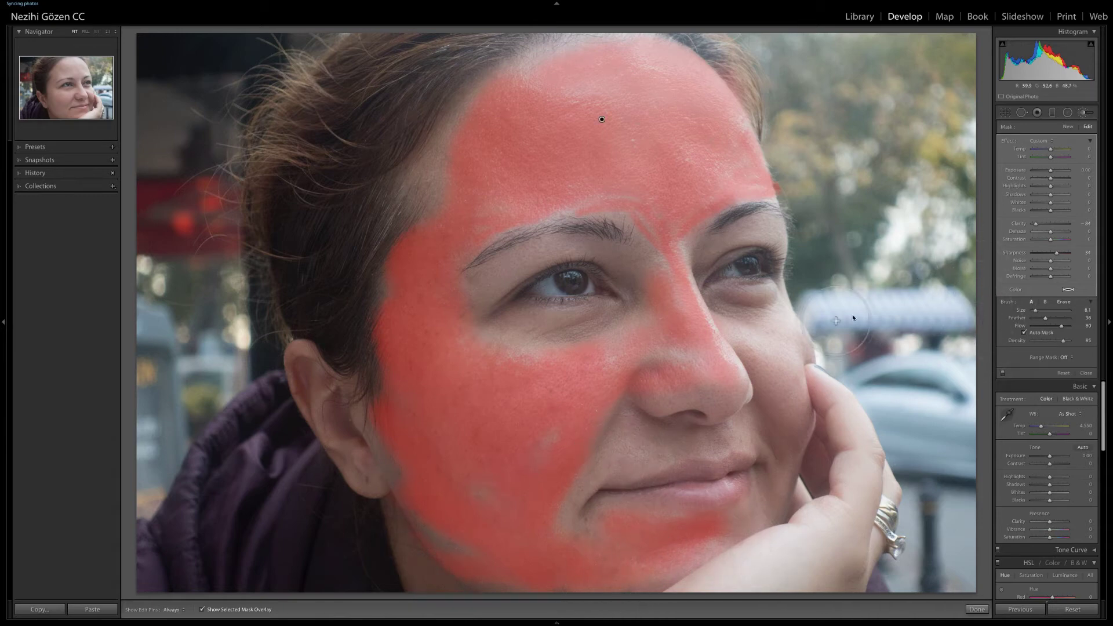
# Paint the mask over the right cheek beside the hand, the chin and the jawline strip
pyautogui.moveTo(1036, 310); pyautogui.dragTo(1035, 310)
pyautogui.press('h')
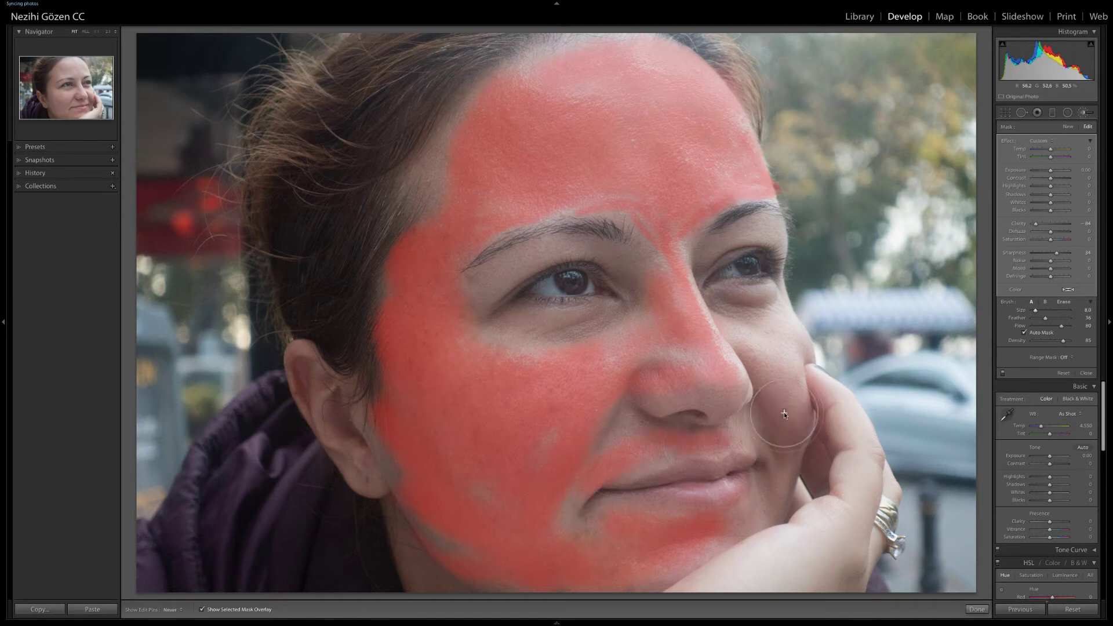
pyautogui.moveTo(784, 412); pyautogui.dragTo(766, 350)
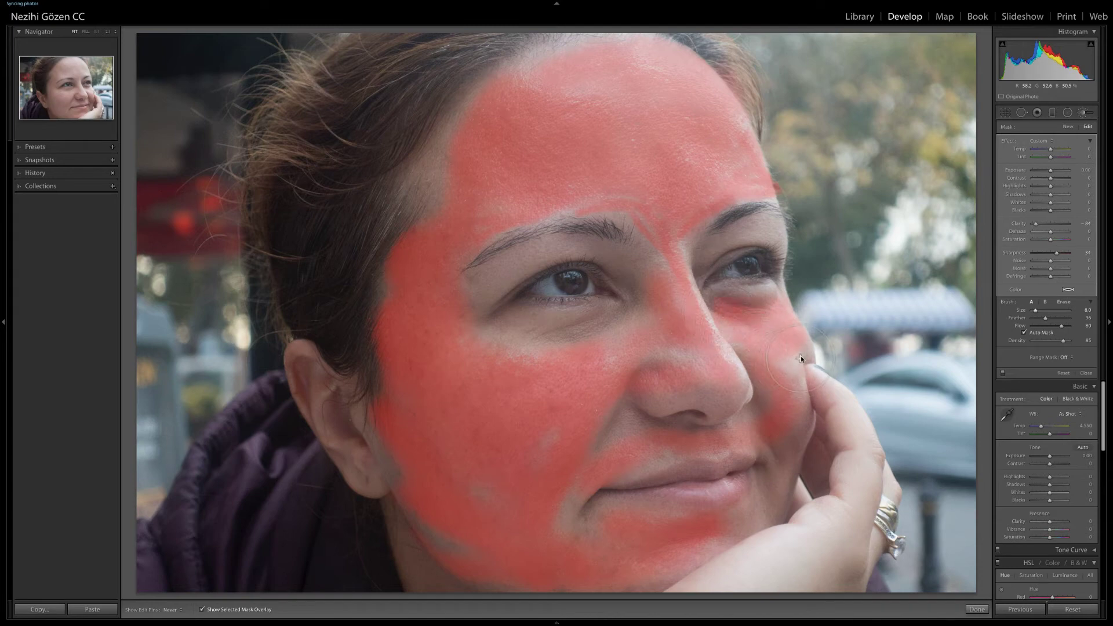
pyautogui.moveTo(789, 431); pyautogui.dragTo(785, 470)
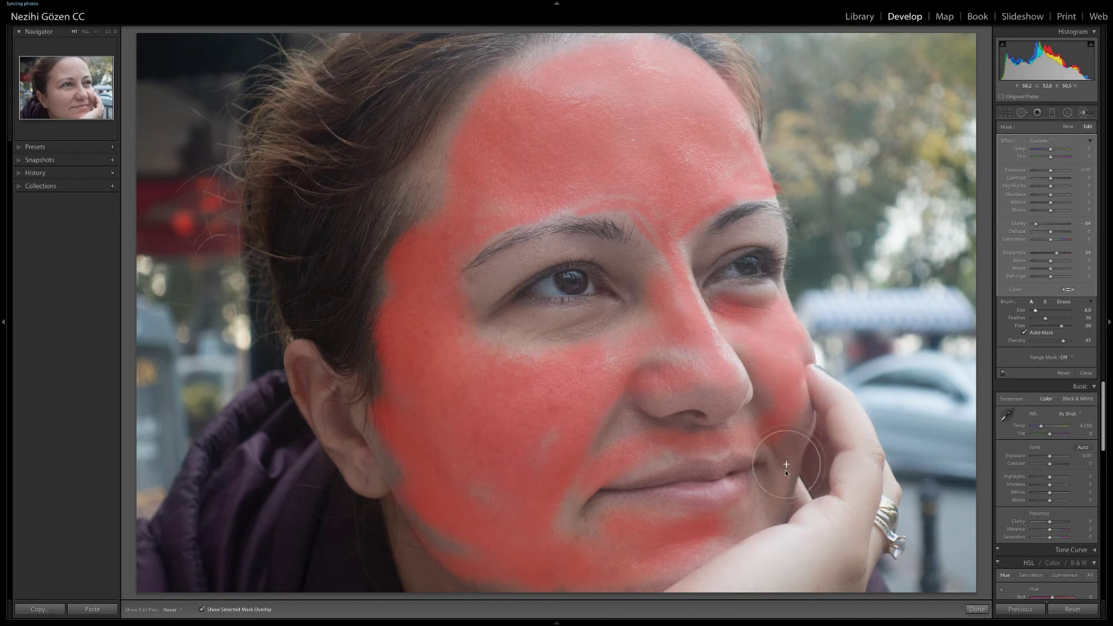
pyautogui.moveTo(747, 529); pyautogui.dragTo(721, 548)
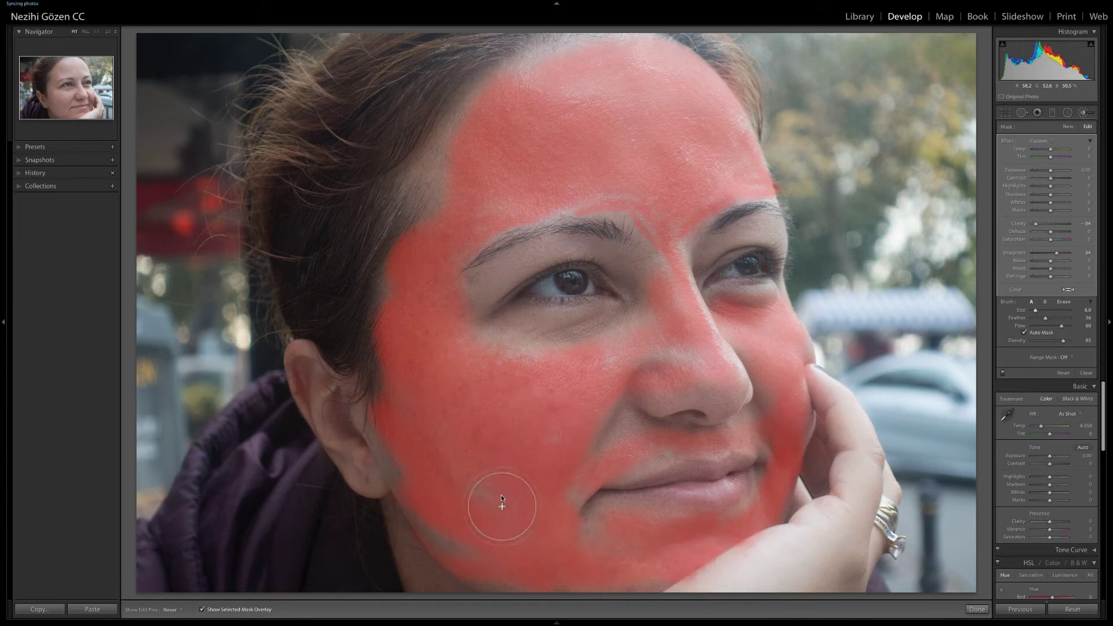
pyautogui.moveTo(501, 498)
pyautogui.mouseDown()
pyautogui.moveTo(442, 540)
pyautogui.moveTo(419, 529)
pyautogui.moveTo(390, 488)
pyautogui.moveTo(370, 419)
pyautogui.moveTo(401, 430)
pyautogui.mouseUp()
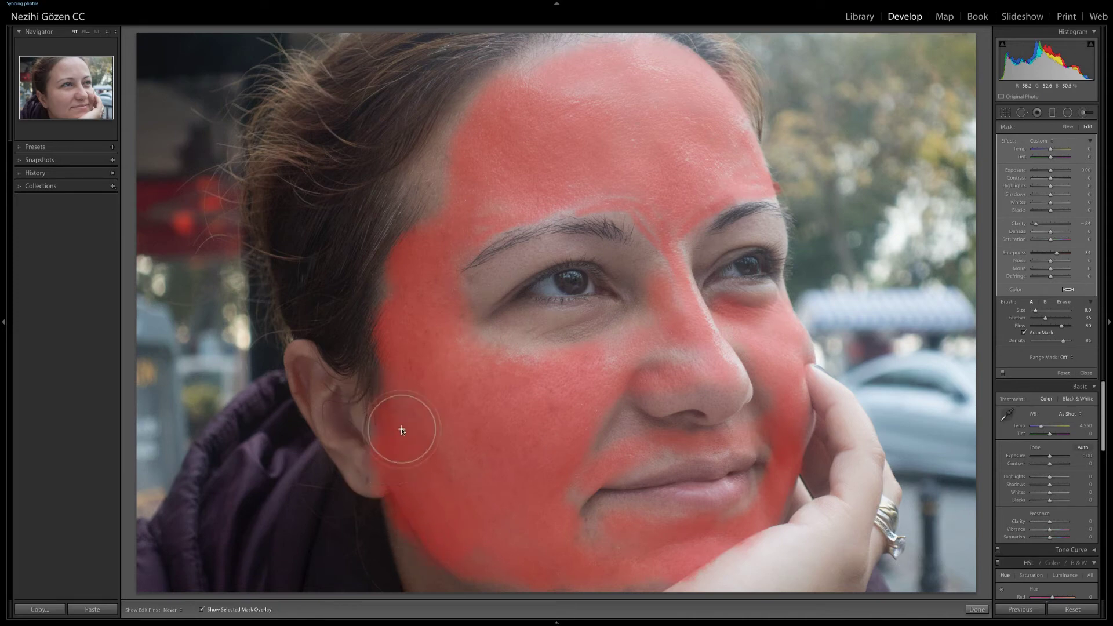
# Paint the softening mask across the unmasked gap under the eye
pyautogui.press('h')
pyautogui.moveTo(508, 351)
pyautogui.mouseDown()
pyautogui.moveTo(539, 328)
pyautogui.moveTo(540, 340)
pyautogui.moveTo(624, 324)
pyautogui.moveTo(588, 337)
pyautogui.mouseUp()
pyautogui.press('h')
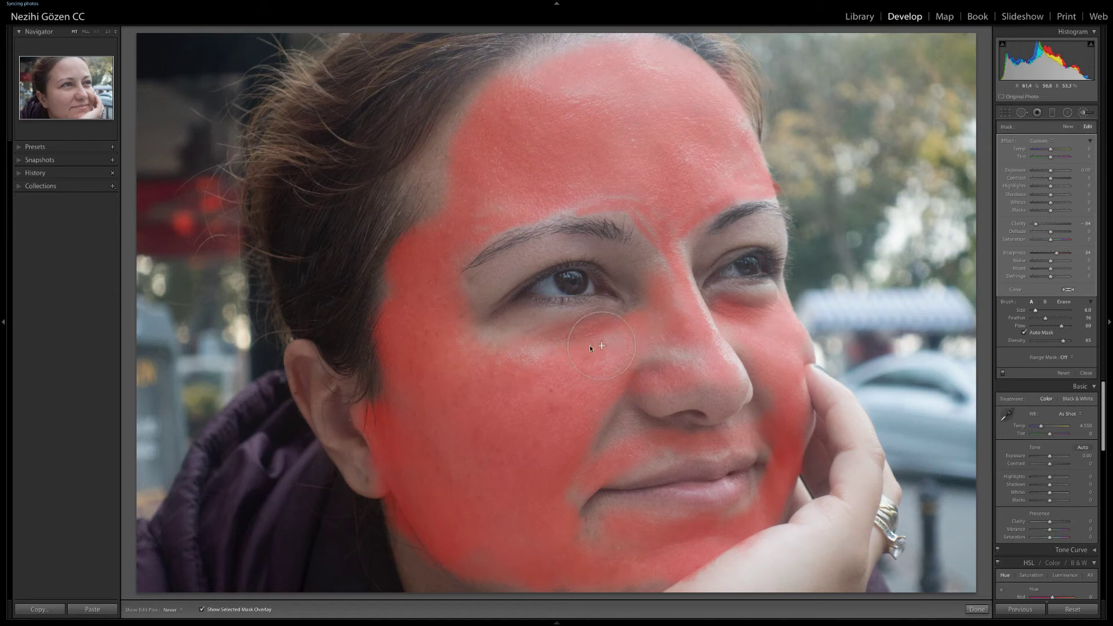
pyautogui.press('h')
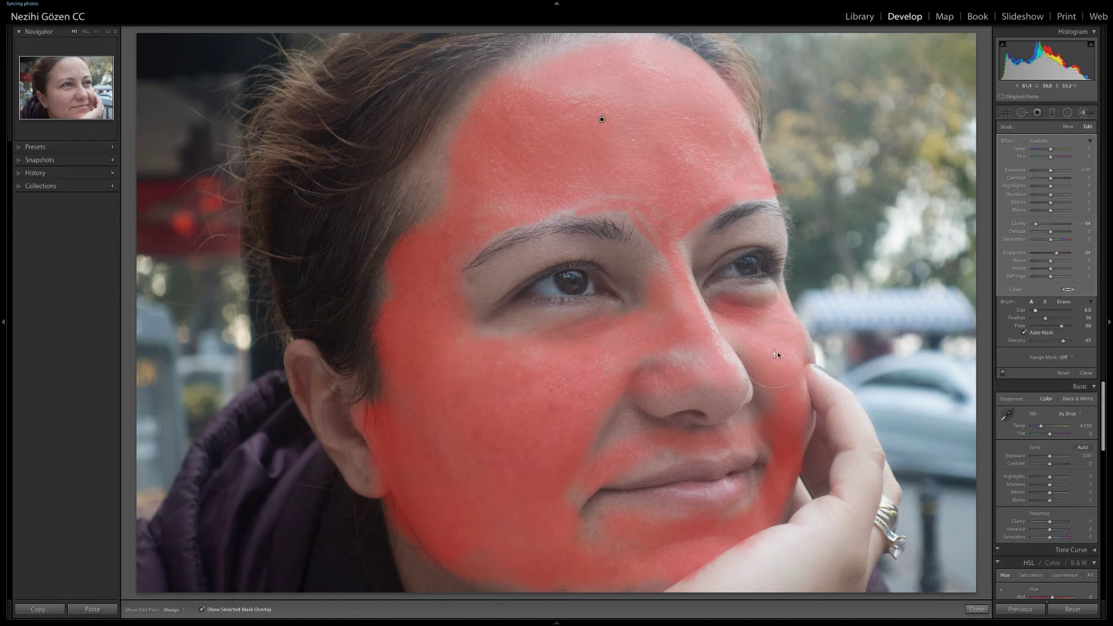
pyautogui.press('h')
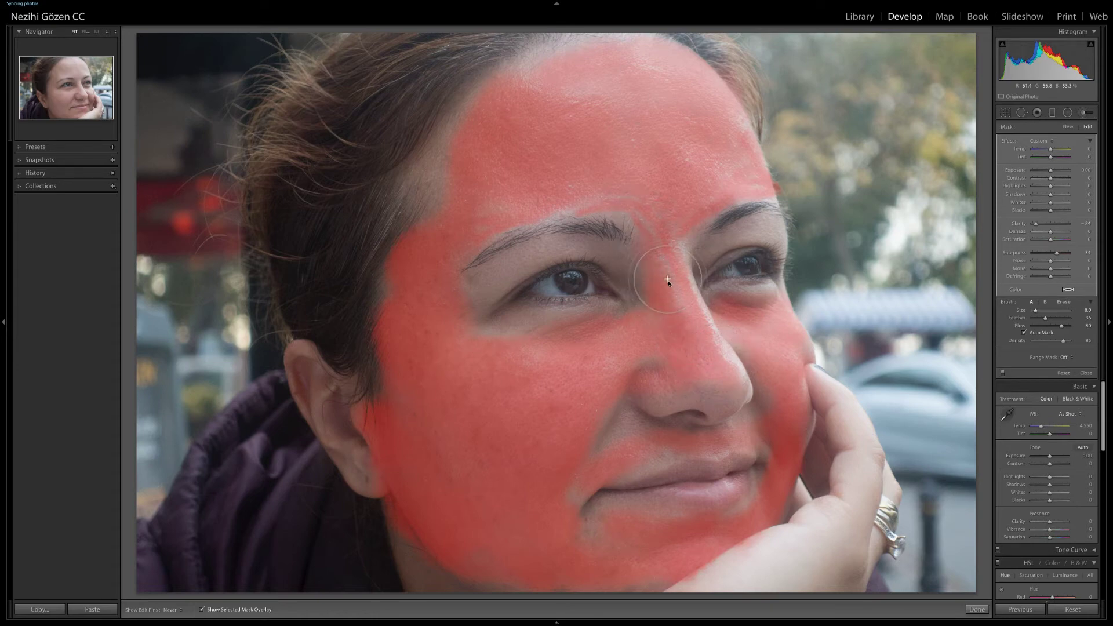
pyautogui.press('h')
pyautogui.press('h')
pyautogui.press('h')
# Fill the gaps beside the nostril, on the chin and beside the nose, then set brush size 2.9
pyautogui.press('h')
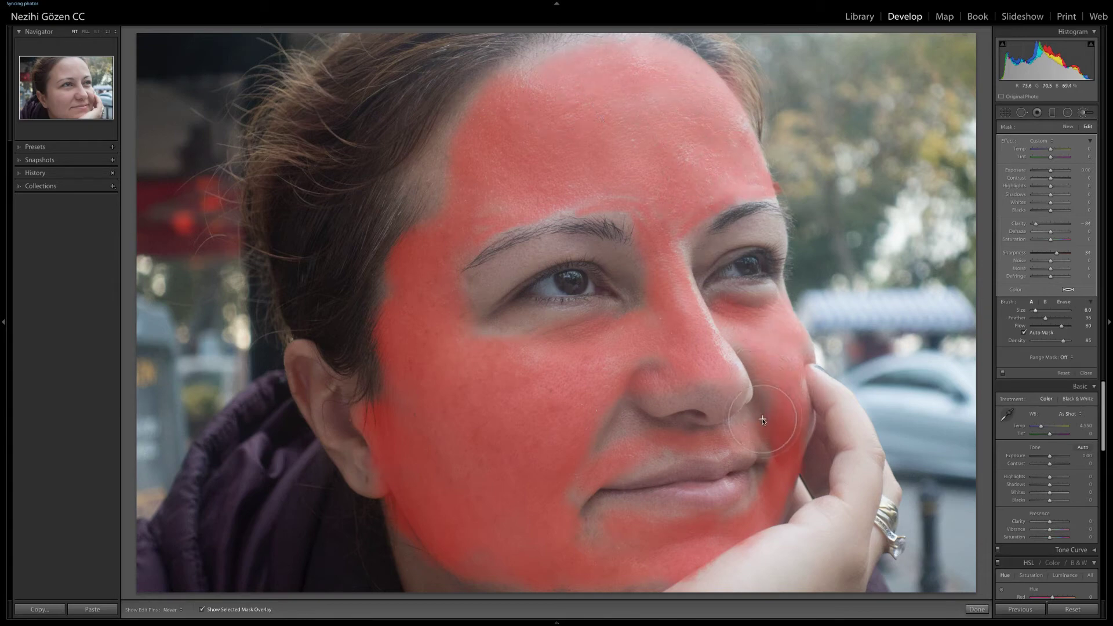
pyautogui.moveTo(607, 416)
pyautogui.mouseDown()
pyautogui.moveTo(628, 428)
pyautogui.moveTo(584, 470)
pyautogui.mouseUp()
pyautogui.press('h')
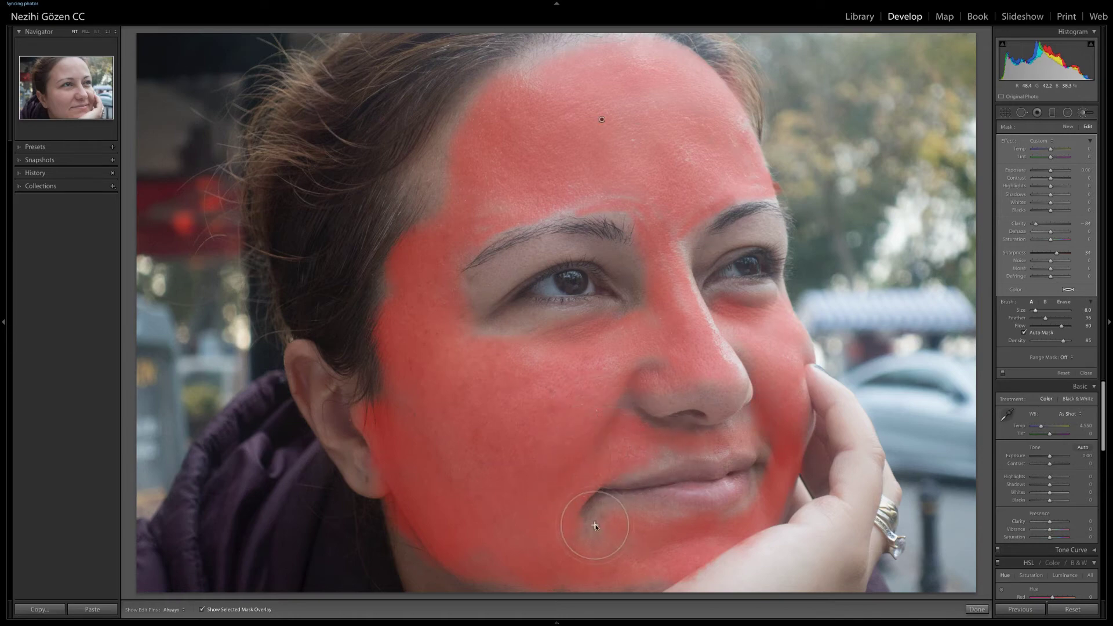
pyautogui.press('h')
pyautogui.moveTo(634, 569); pyautogui.dragTo(591, 533)
pyautogui.press('h')
pyautogui.click(746, 353)
pyautogui.press('h')
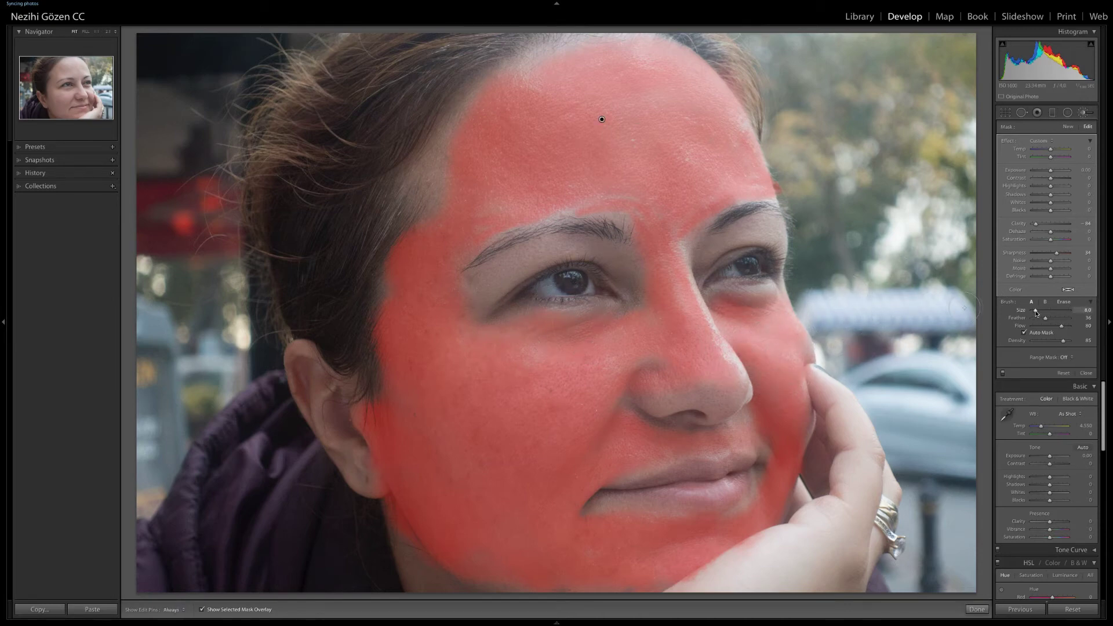
pyautogui.moveTo(1036, 312); pyautogui.dragTo(992, 319)
# Show the retouched portrait beside the original with Y, then return to the Loupe view
pyautogui.press('y')
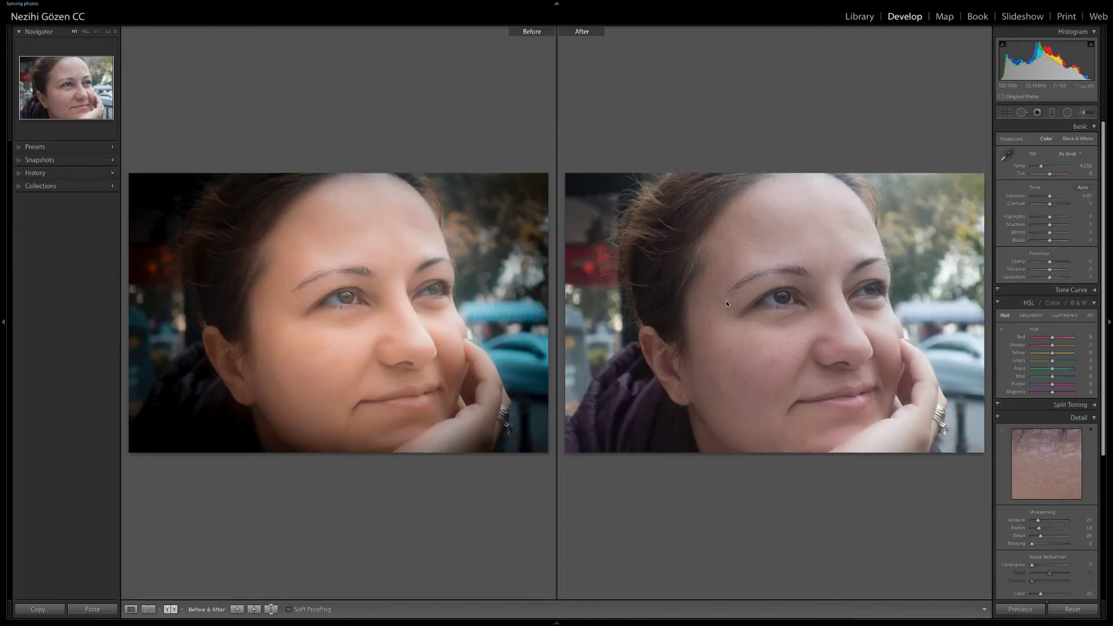
pyautogui.press('y')
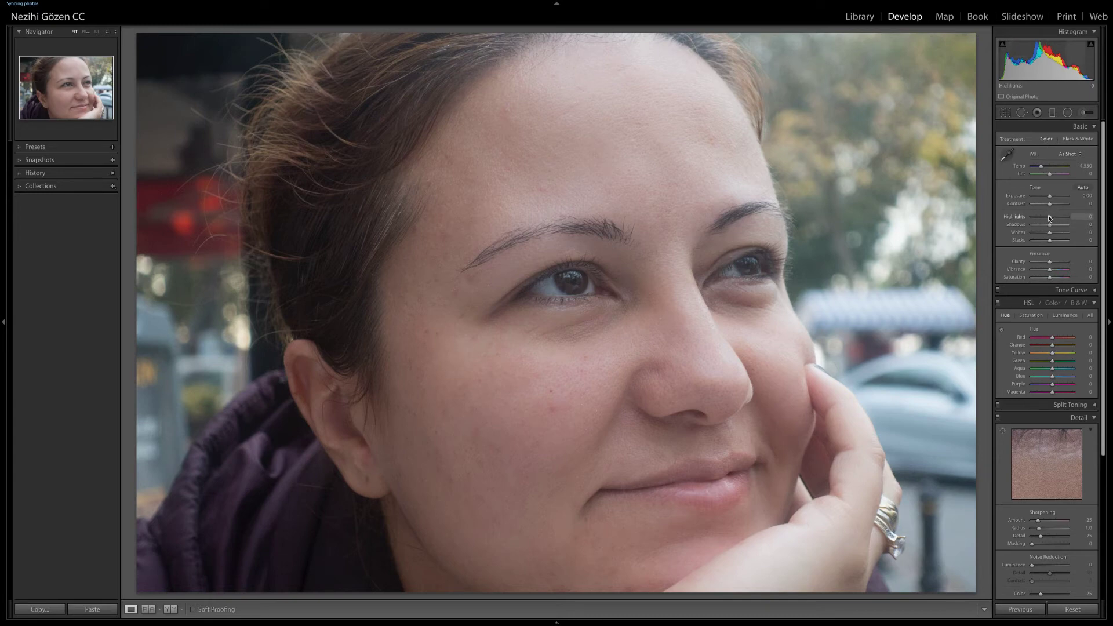
# Raise Highlights to +38 and Whites to +30, and ease Contrast to +7 in the Basic panel
pyautogui.moveTo(1050, 217); pyautogui.dragTo(1055, 218)
pyautogui.moveTo(1051, 234); pyautogui.dragTo(1055, 226)
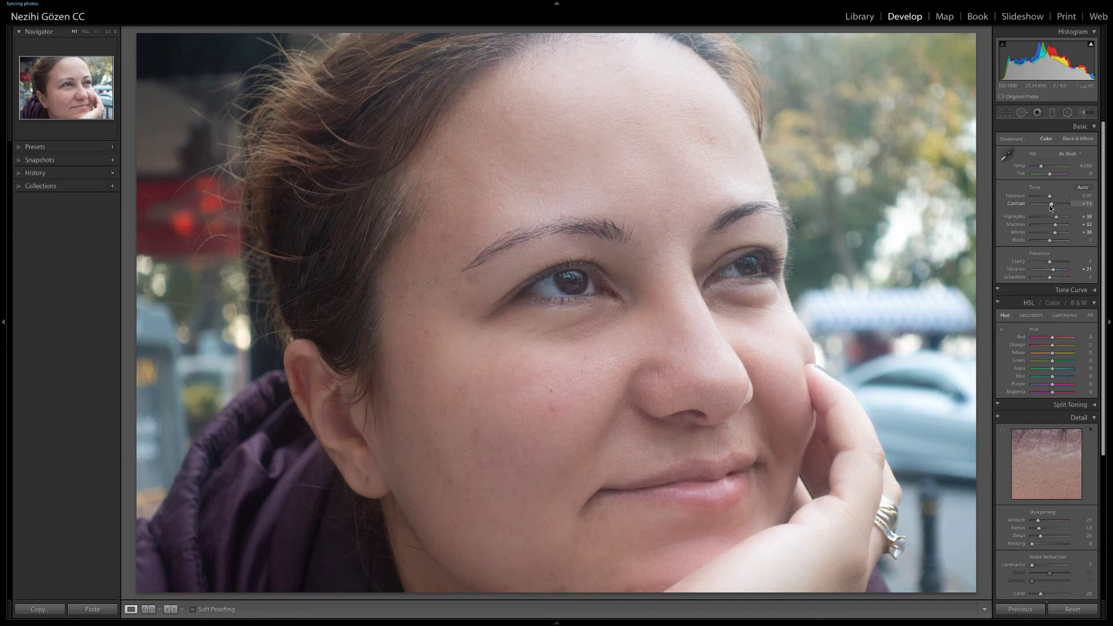
pyautogui.moveTo(1049, 204); pyautogui.dragTo(1048, 212)
# Use the HSL targeted tool on the cheek to shift skin hues and raise red/orange saturation (about +6, +10)
pyautogui.click(1002, 330)
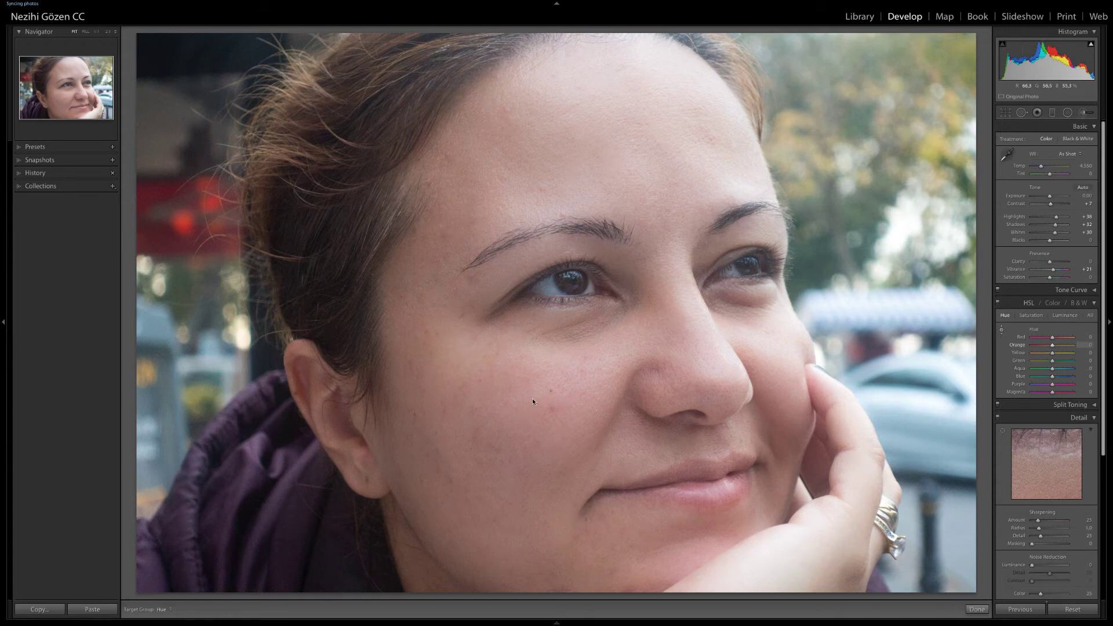
pyautogui.moveTo(539, 426); pyautogui.dragTo(542, 399)
pyautogui.click(1029, 315)
pyautogui.moveTo(527, 409); pyautogui.dragTo(533, 398)
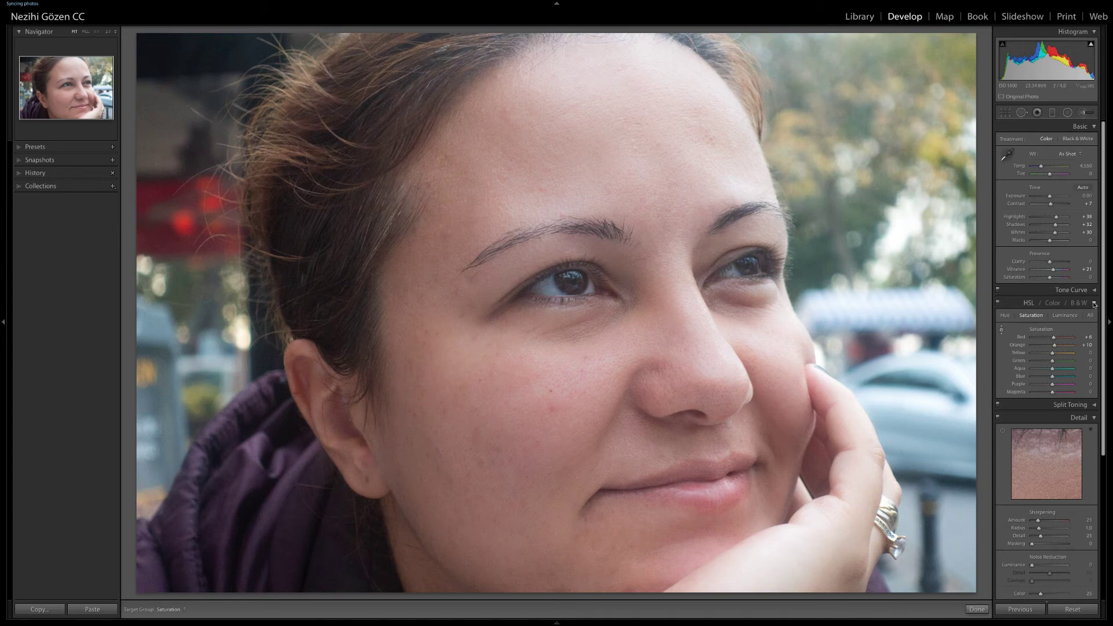
pyautogui.click(1094, 303)
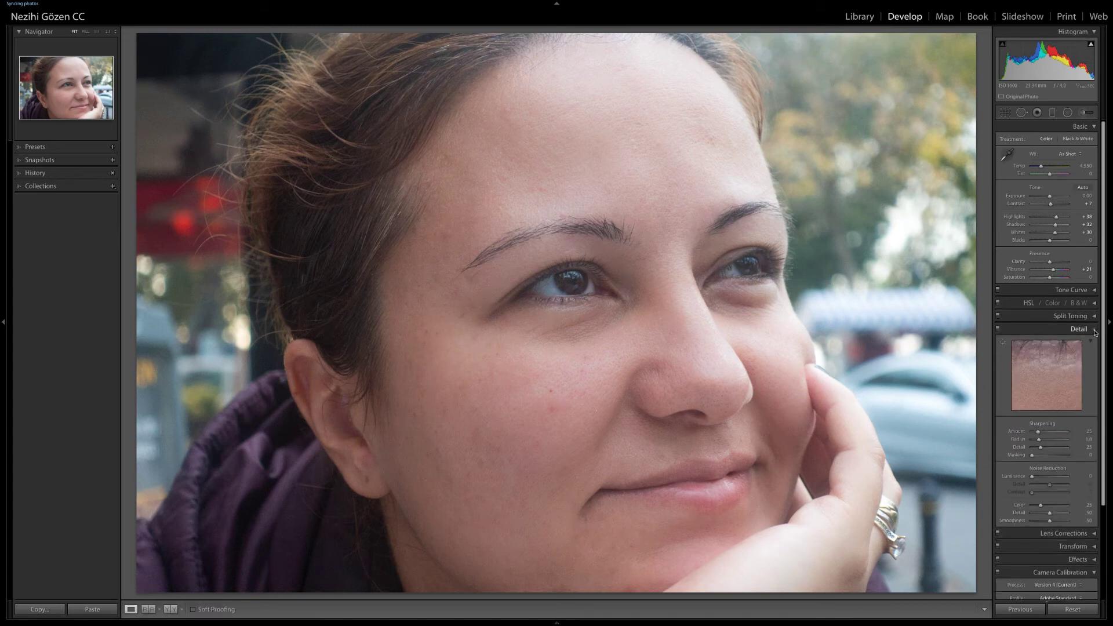
# In Camera Calibration, set Red Primary Hue +52, Saturation -21, and Blue Primary Hue -100, Saturation -16
pyautogui.click(1092, 328)
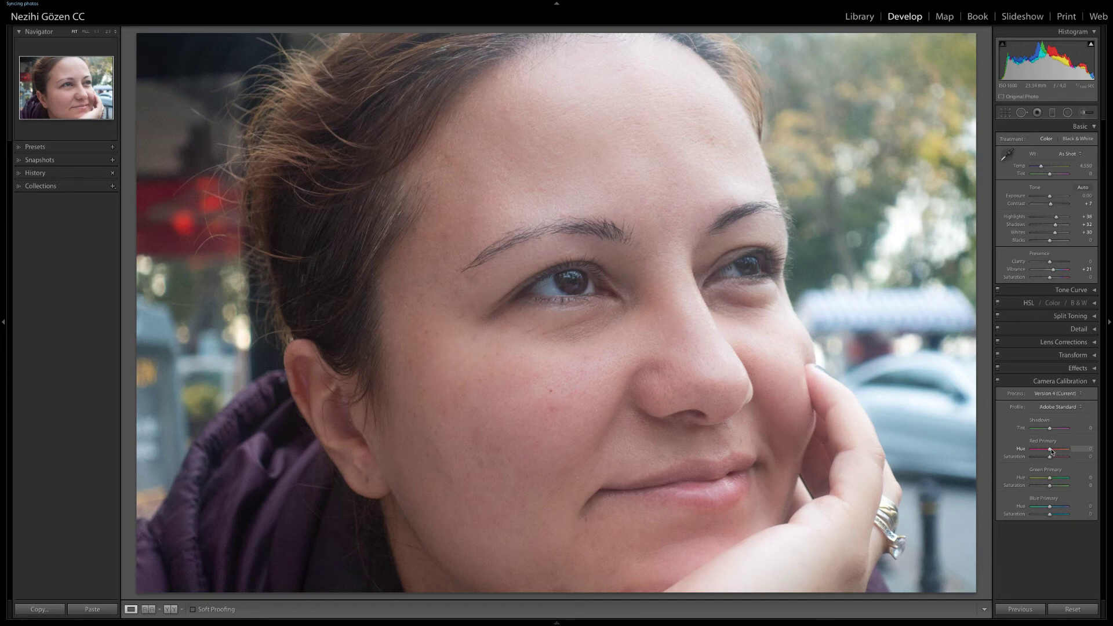
pyautogui.moveTo(1050, 451); pyautogui.dragTo(1059, 448)
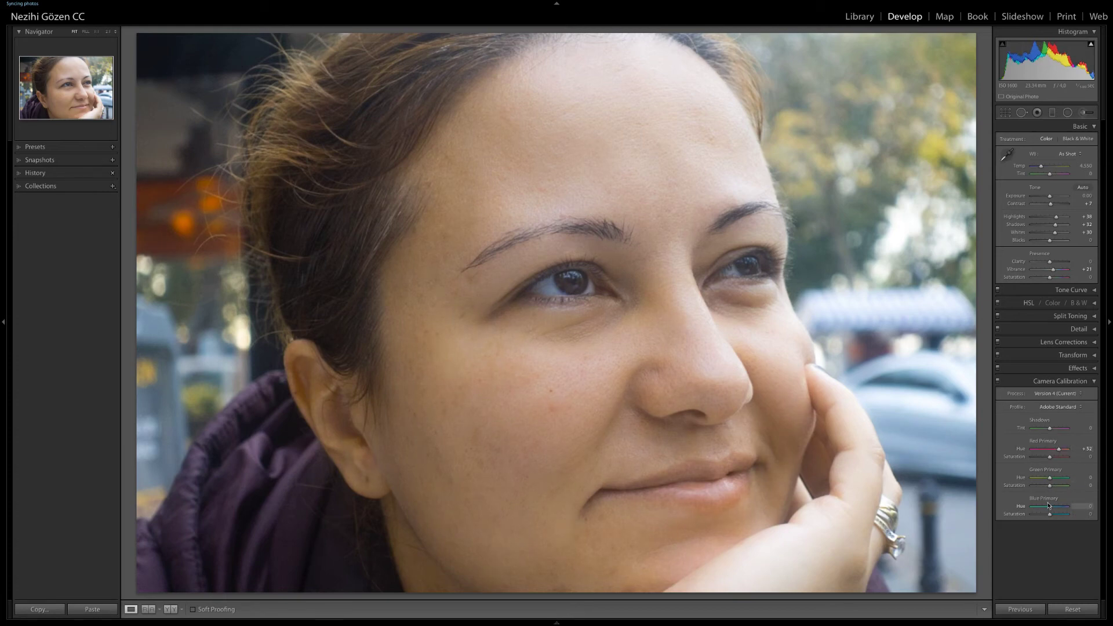
pyautogui.moveTo(1050, 505); pyautogui.dragTo(1023, 509)
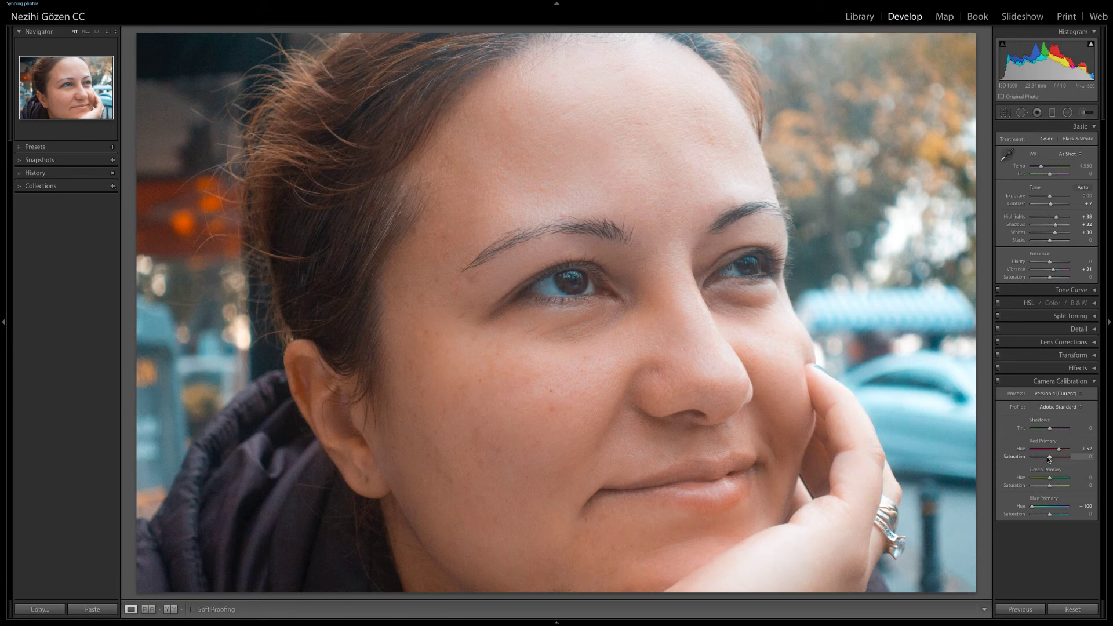
pyautogui.moveTo(1048, 458); pyautogui.dragTo(1046, 459)
pyautogui.moveTo(1050, 515); pyautogui.dragTo(1045, 514)
# Set the forehead skin-softening brush mask's Amount to 83
pyautogui.click(1067, 113)
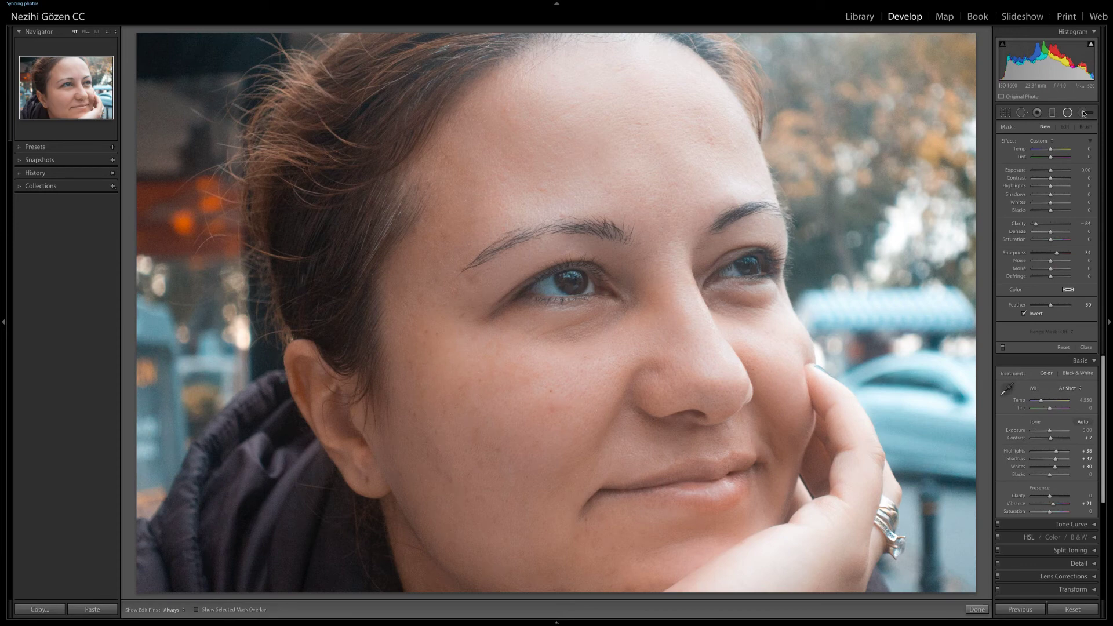
pyautogui.click(1083, 113)
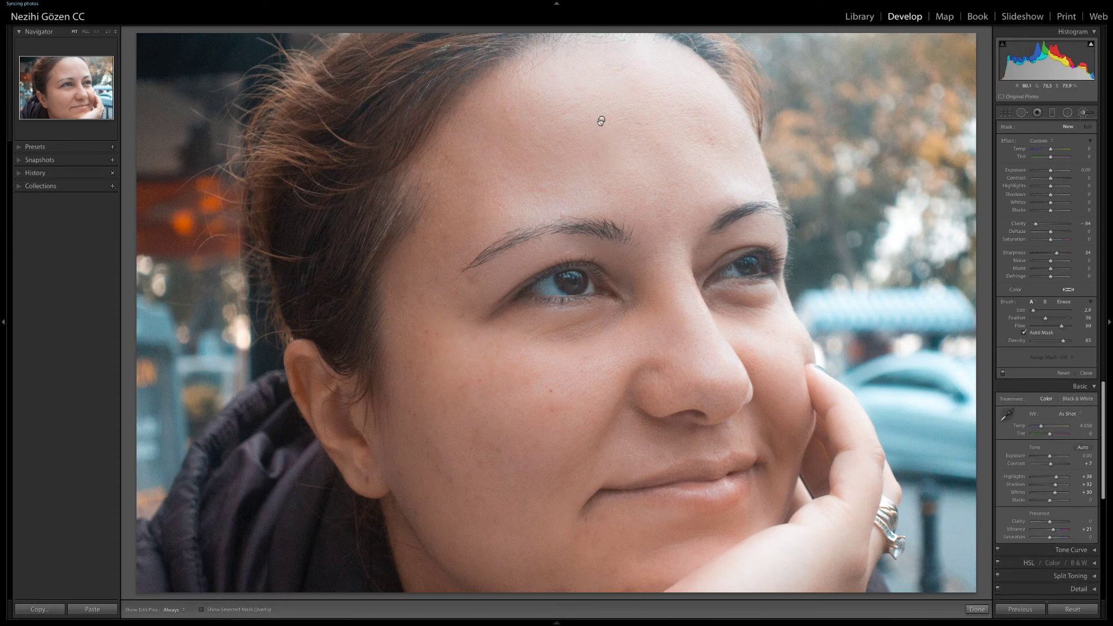
pyautogui.click(601, 120)
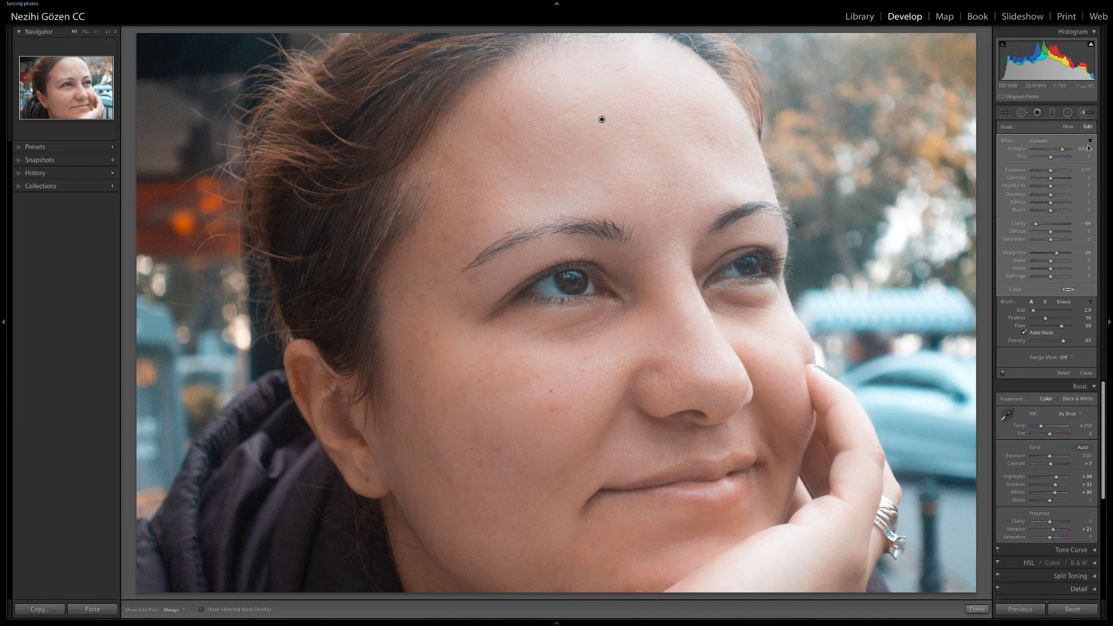
pyautogui.click(1090, 142)
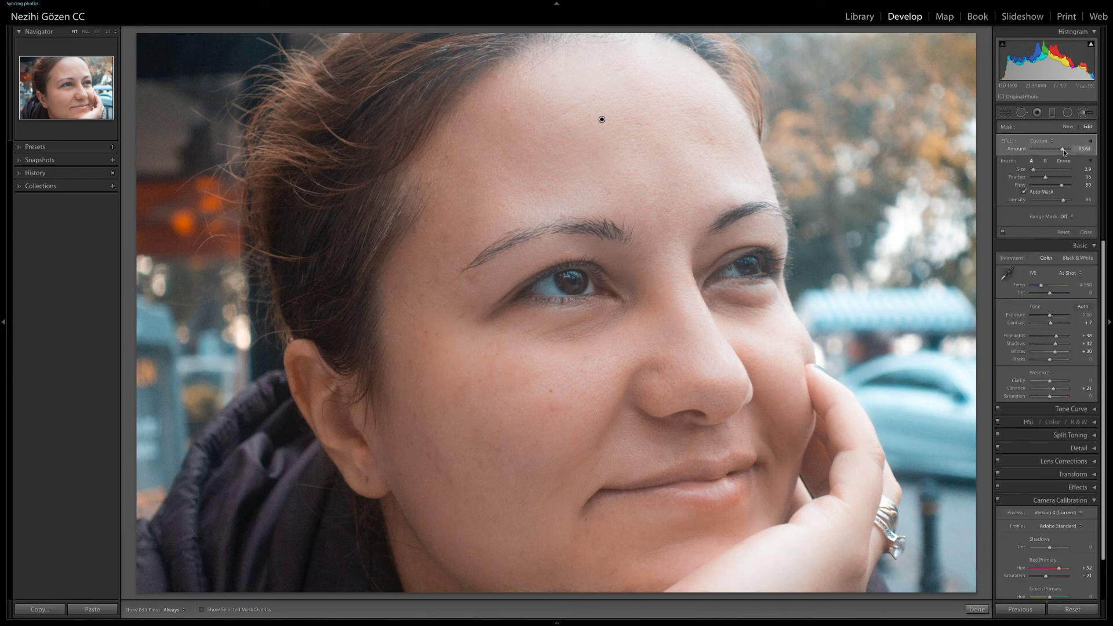
pyautogui.moveTo(1063, 149); pyautogui.dragTo(1062, 150)
pyautogui.click(1090, 141)
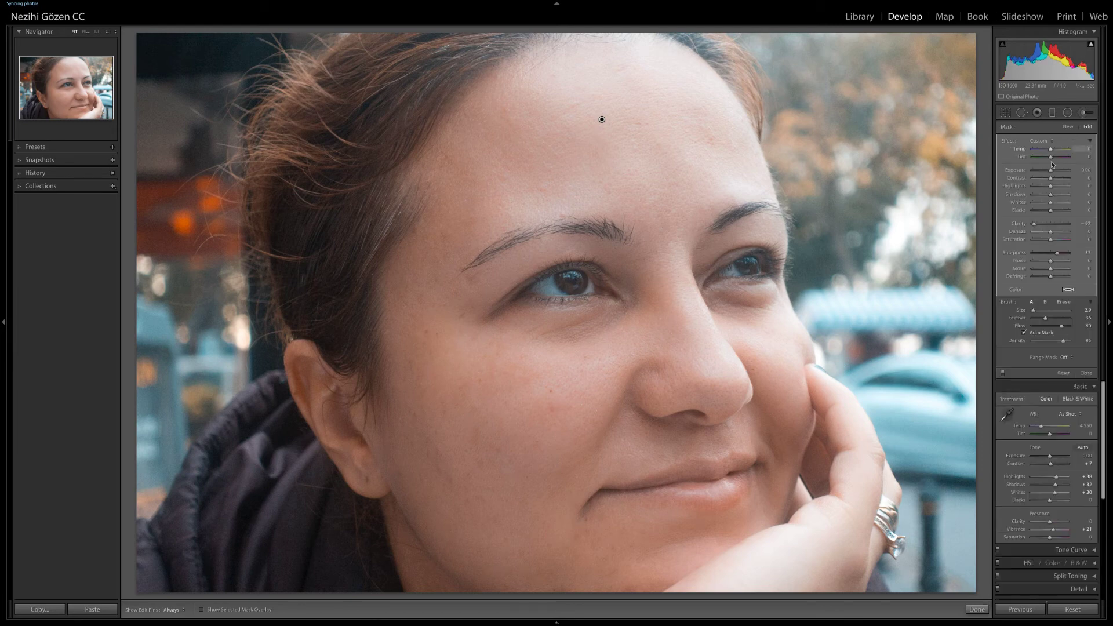
pyautogui.click(1068, 113)
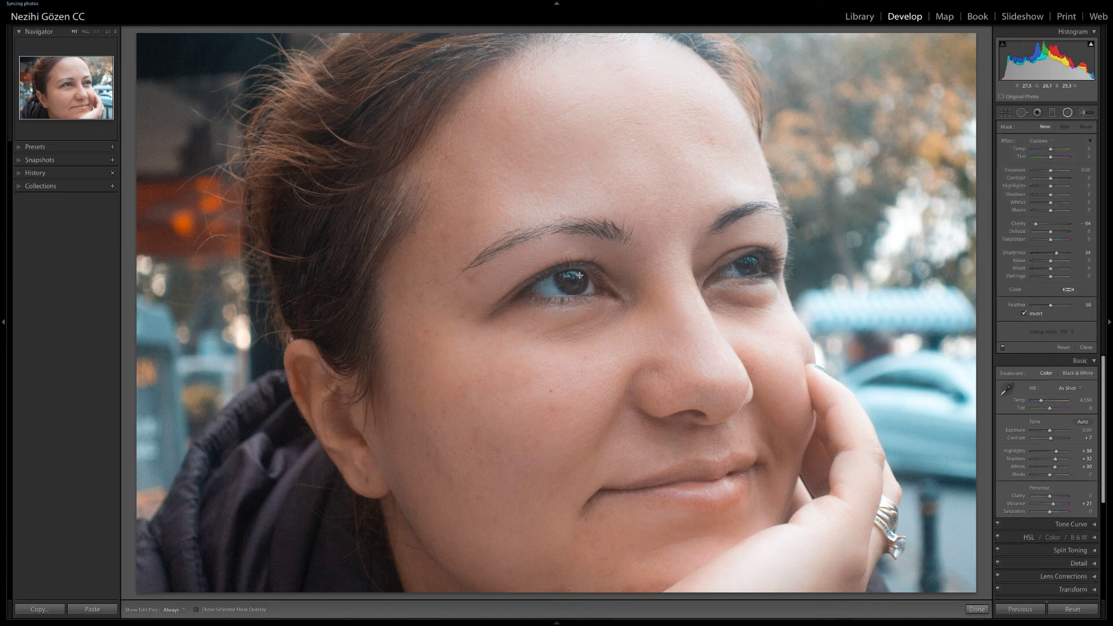
# Draw a radial filter over the left eye, centred and narrowed to fit it
pyautogui.moveTo(565, 269); pyautogui.dragTo(590, 286)
pyautogui.click(590, 271)
pyautogui.moveTo(591, 269)
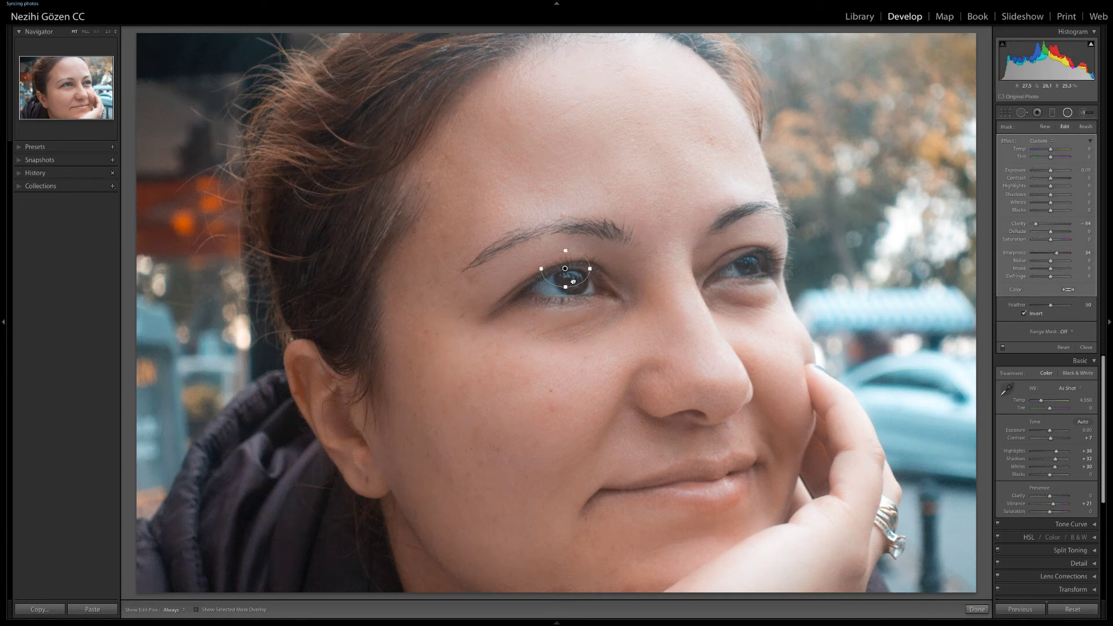
pyautogui.moveTo(573, 281); pyautogui.dragTo(572, 281)
pyautogui.moveTo(594, 282); pyautogui.dragTo(591, 281)
# Reset the filter's effects, then raise Temp, Exposure, Clarity to 17 and Saturation to 18
pyautogui.doubleClick(1008, 142)
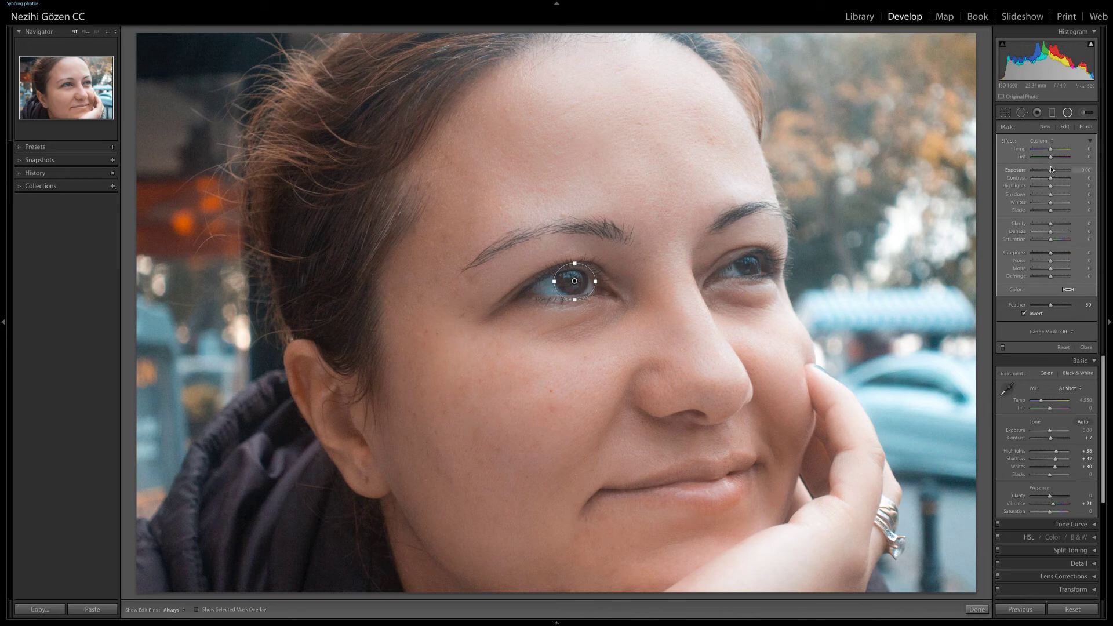
pyautogui.moveTo(1051, 149); pyautogui.dragTo(1052, 150)
pyautogui.moveTo(1051, 173); pyautogui.dragTo(1055, 171)
pyautogui.moveTo(1050, 224); pyautogui.dragTo(1054, 223)
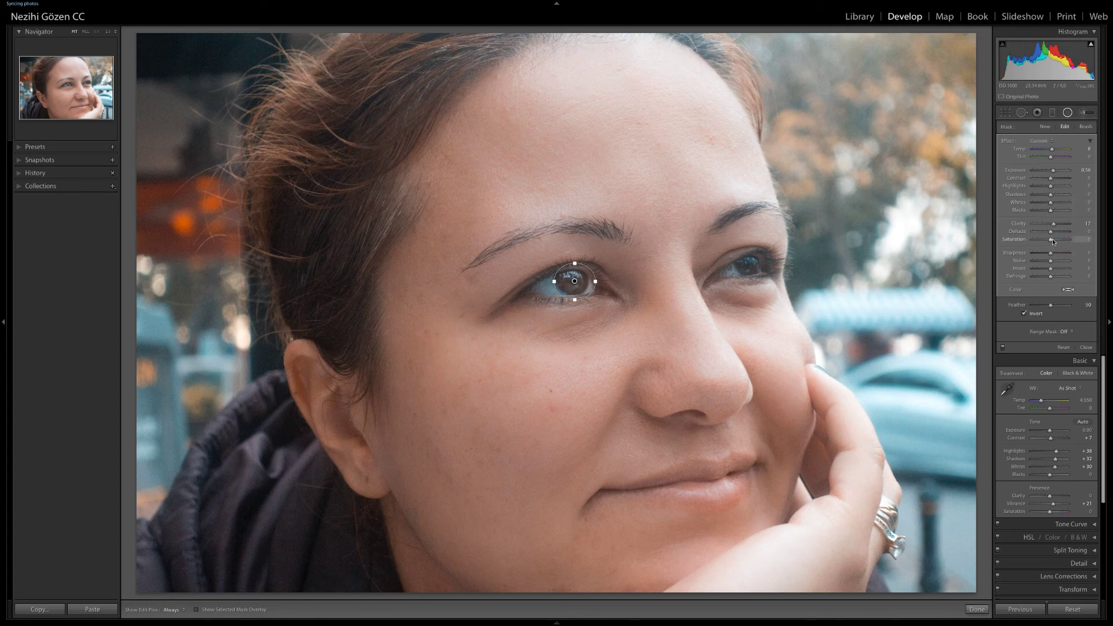
pyautogui.moveTo(1052, 242); pyautogui.dragTo(1055, 239)
# Duplicate the eye radial filter and fit the copy around the right eye
pyautogui.rightClick(579, 276)
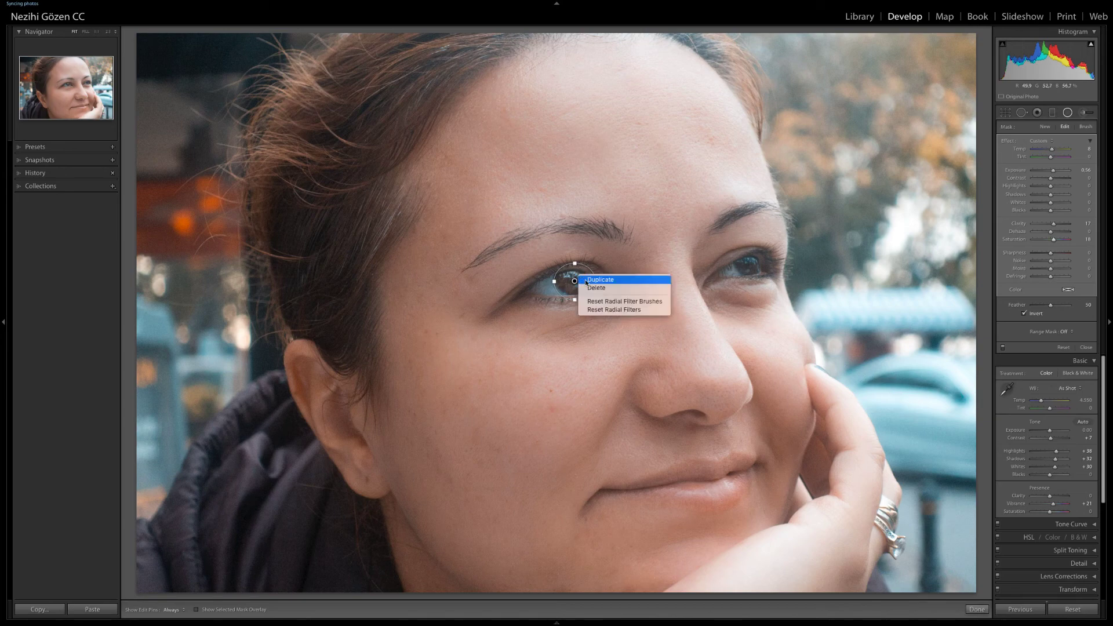
pyautogui.click(587, 281)
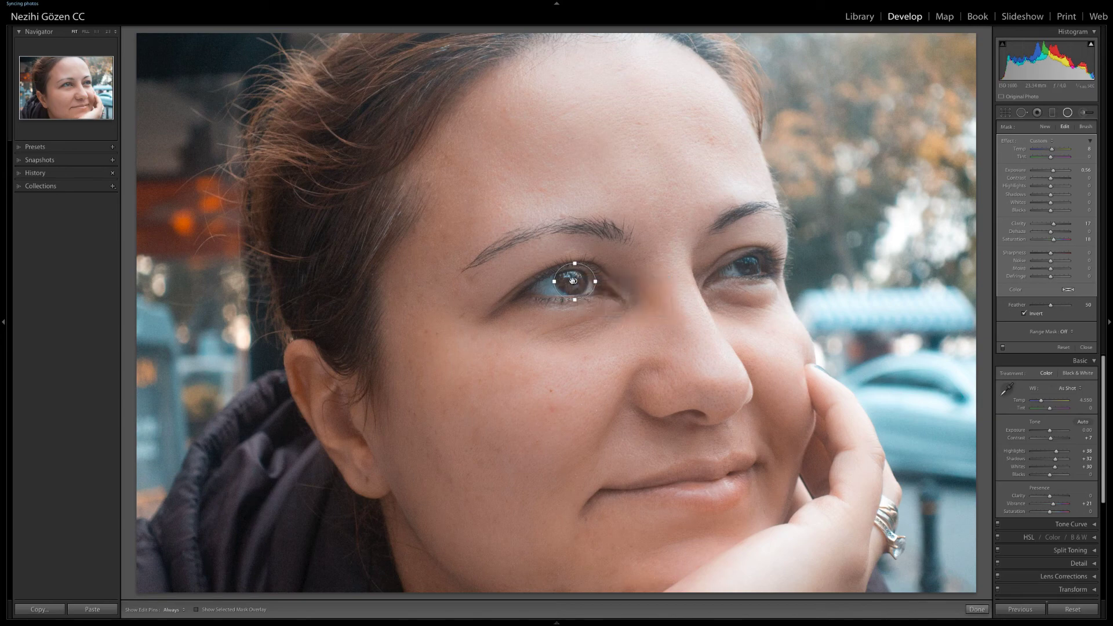
pyautogui.moveTo(573, 291)
pyautogui.mouseDown()
pyautogui.moveTo(692, 256)
pyautogui.moveTo(749, 263)
pyautogui.mouseUp()
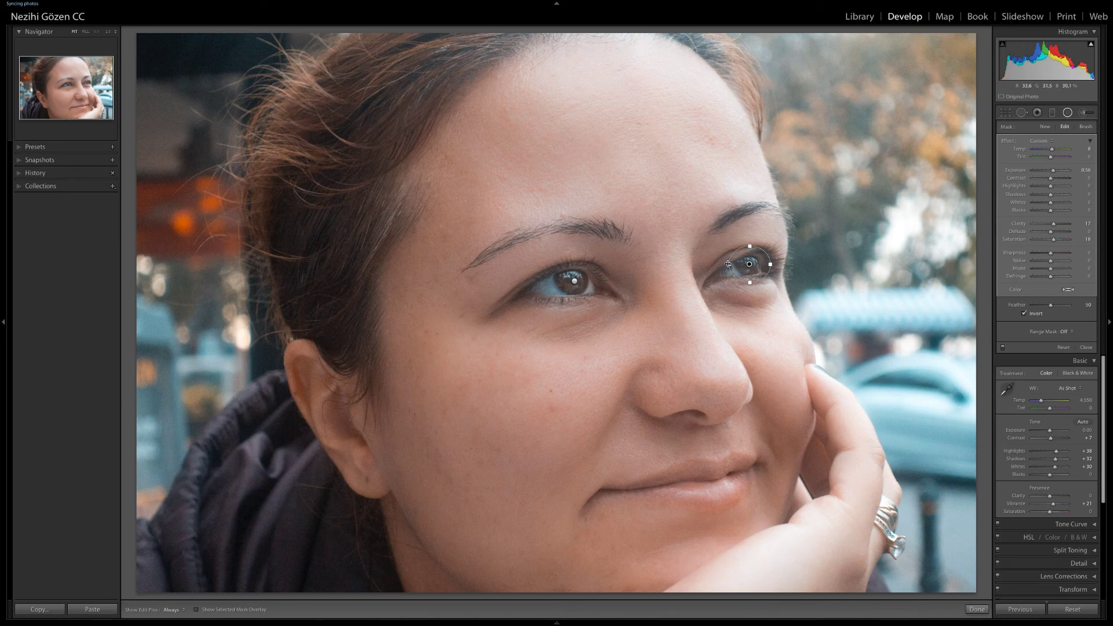
pyautogui.moveTo(730, 263); pyautogui.dragTo(749, 244)
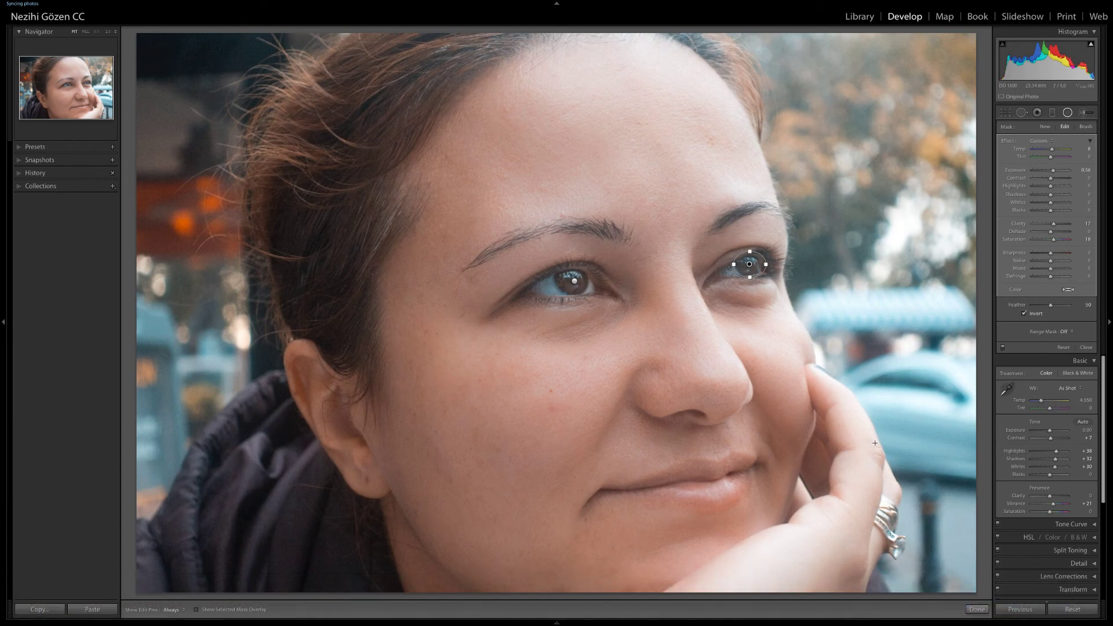
pyautogui.click(977, 609)
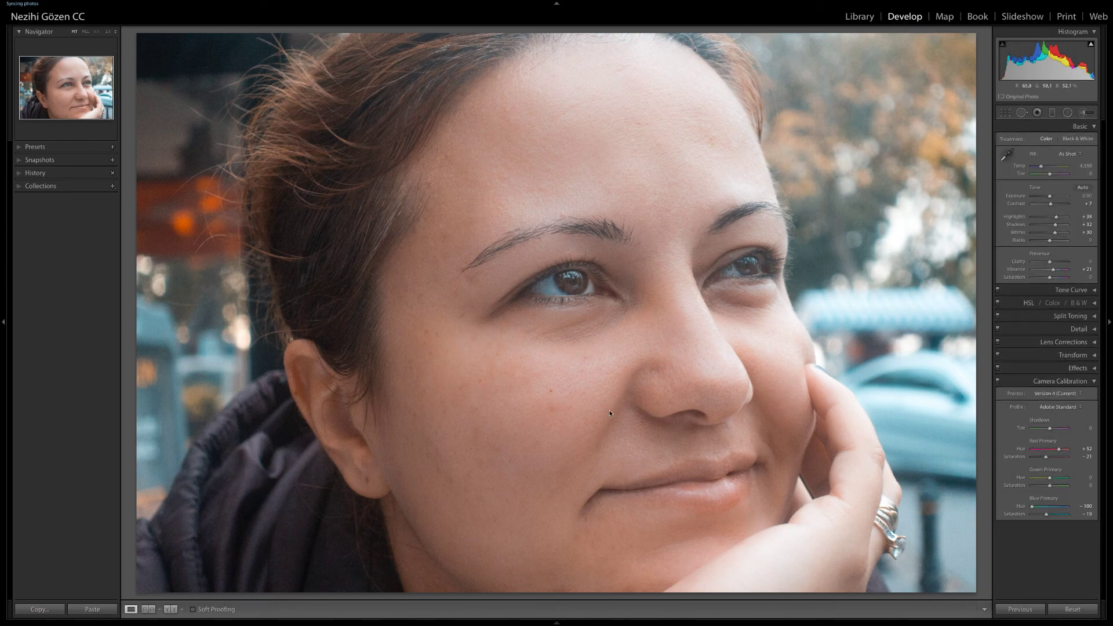
# Expand the History panel to list the portrait's edit steps
pyautogui.click(19, 173)
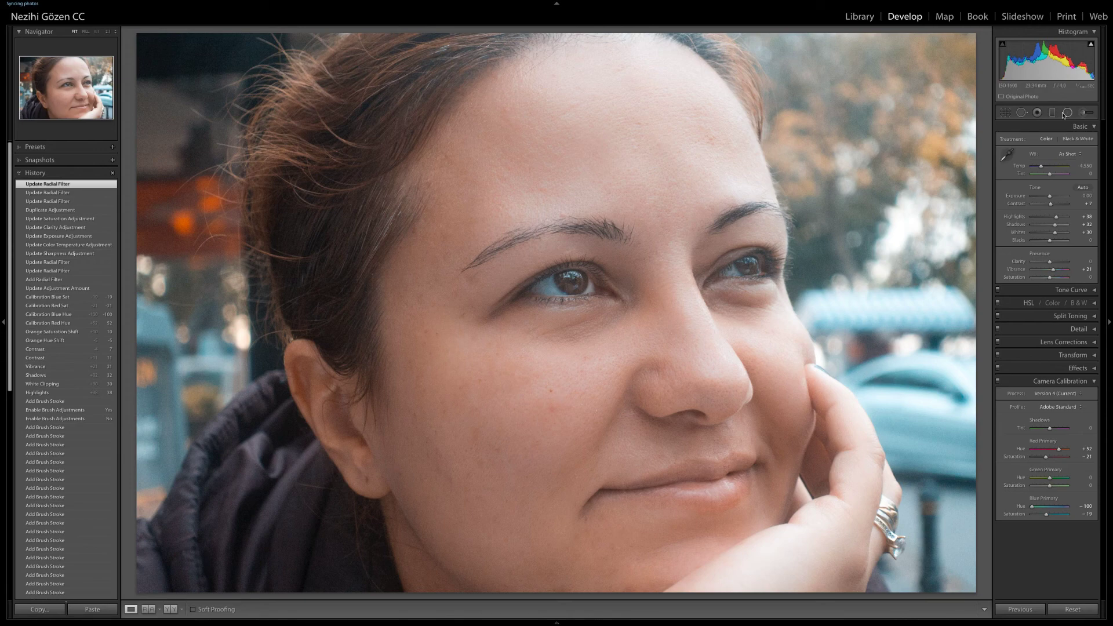
# Set the forehead softening brush to Clarity -100, Sharpness 13, Flow 92 and Density 91
pyautogui.click(1081, 113)
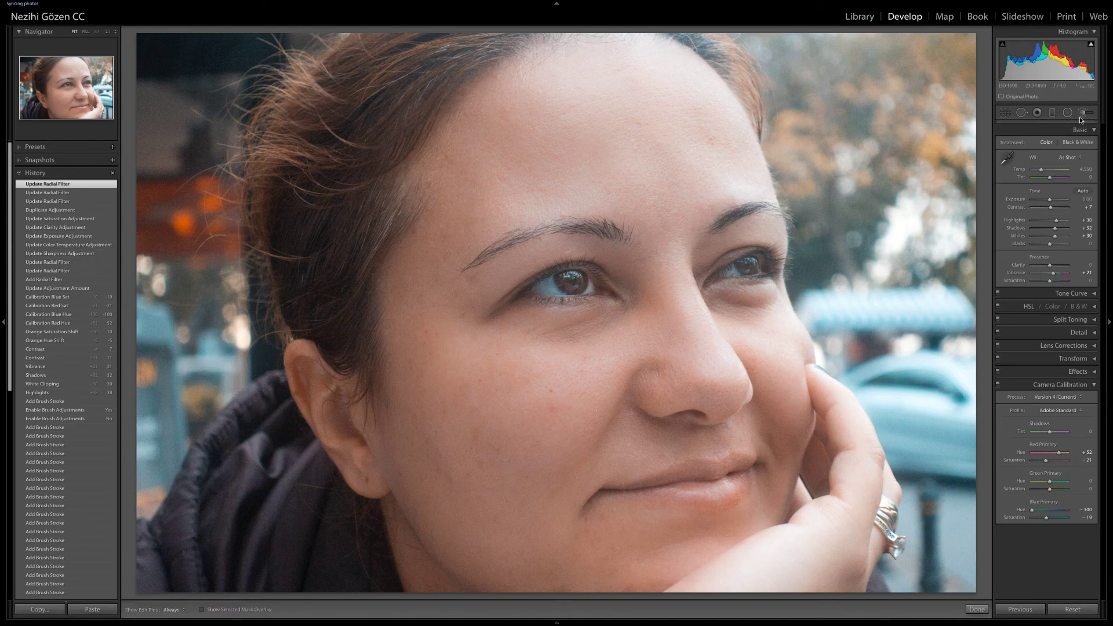
pyautogui.click(602, 120)
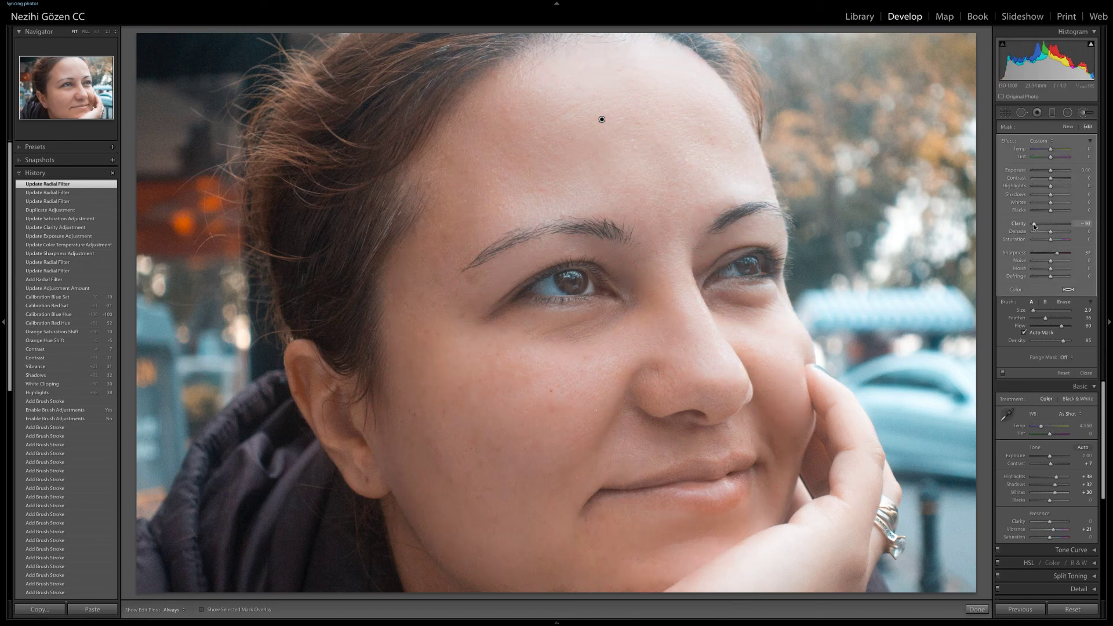
pyautogui.moveTo(1035, 224); pyautogui.dragTo(1027, 225)
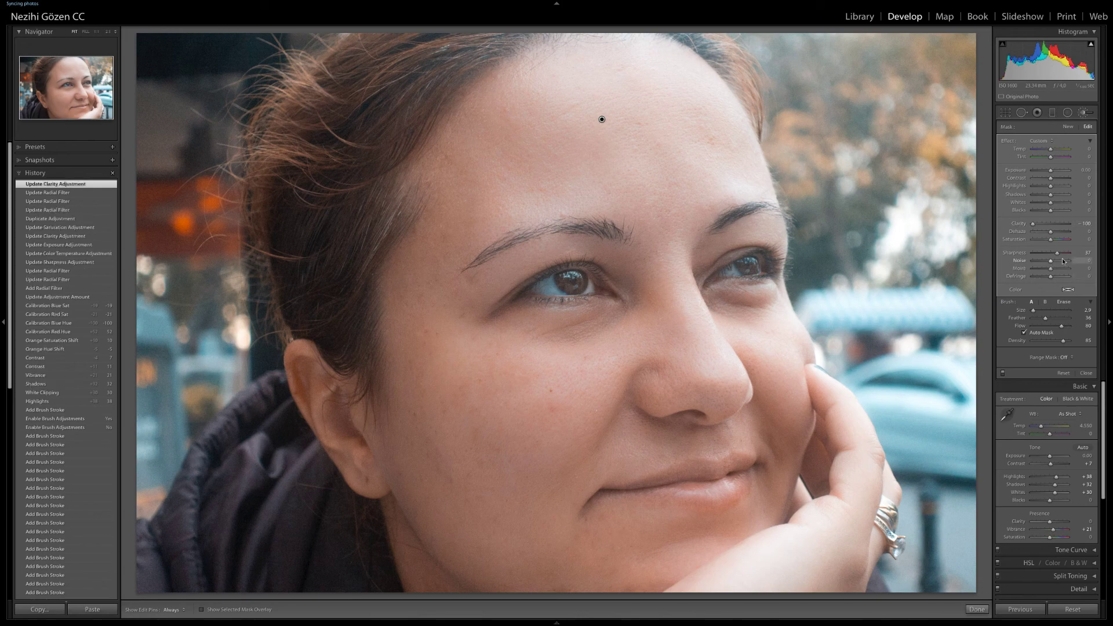
pyautogui.moveTo(1058, 253); pyautogui.dragTo(1053, 253)
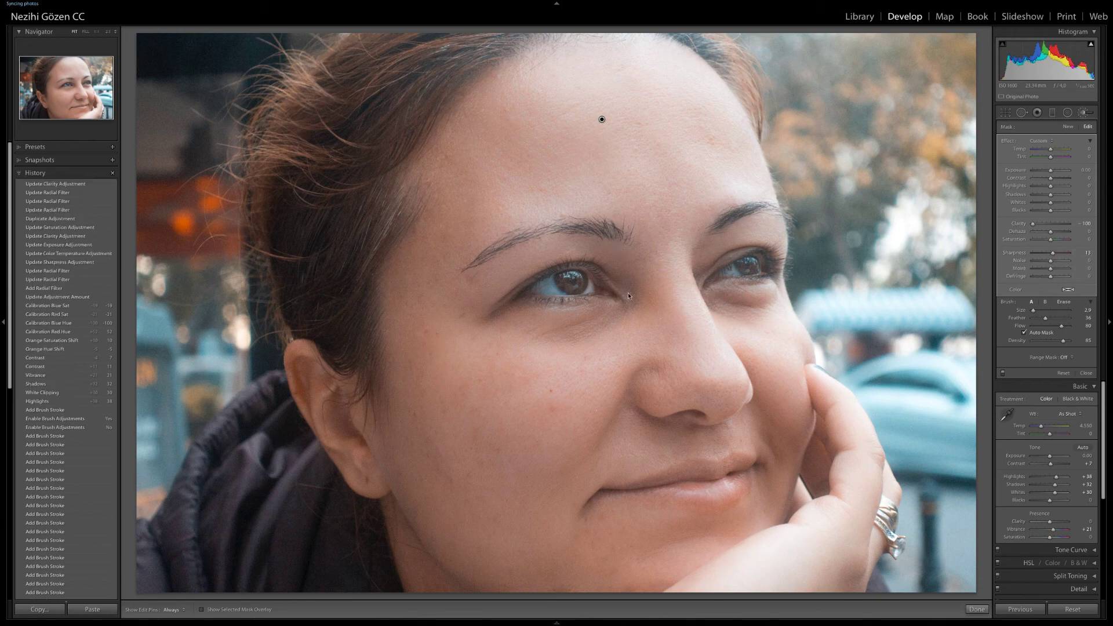
pyautogui.moveTo(1062, 326); pyautogui.dragTo(1068, 327)
pyautogui.moveTo(1063, 341); pyautogui.dragTo(1065, 340)
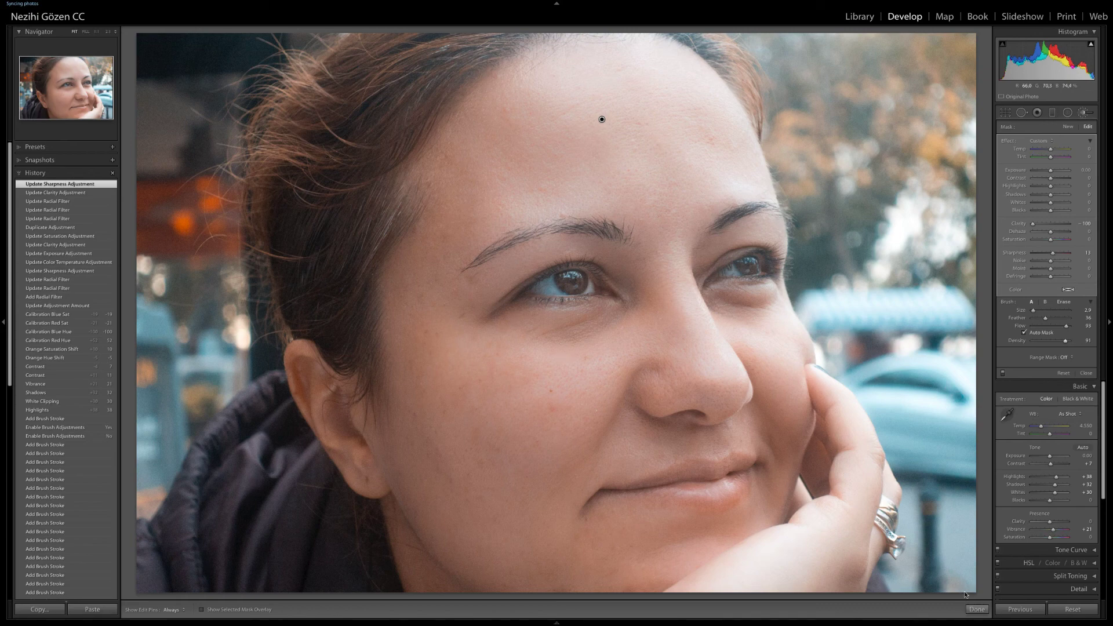
pyautogui.click(976, 610)
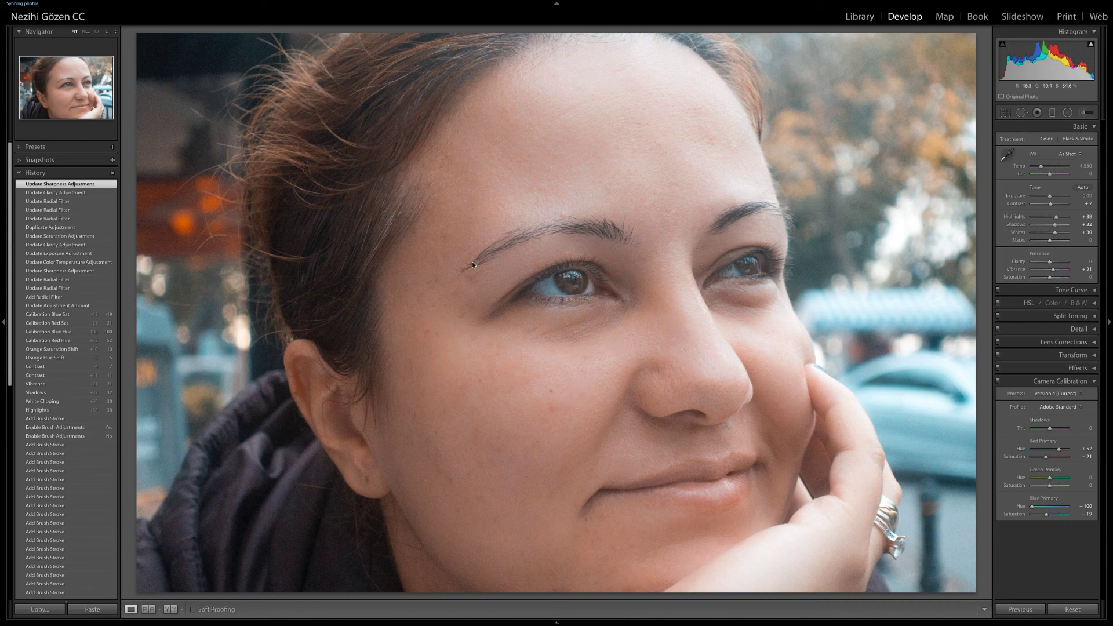
# Start a new adjustment brush from the Blacks preset with Clarity raised to 26
pyautogui.click(1084, 113)
pyautogui.click(1016, 143)
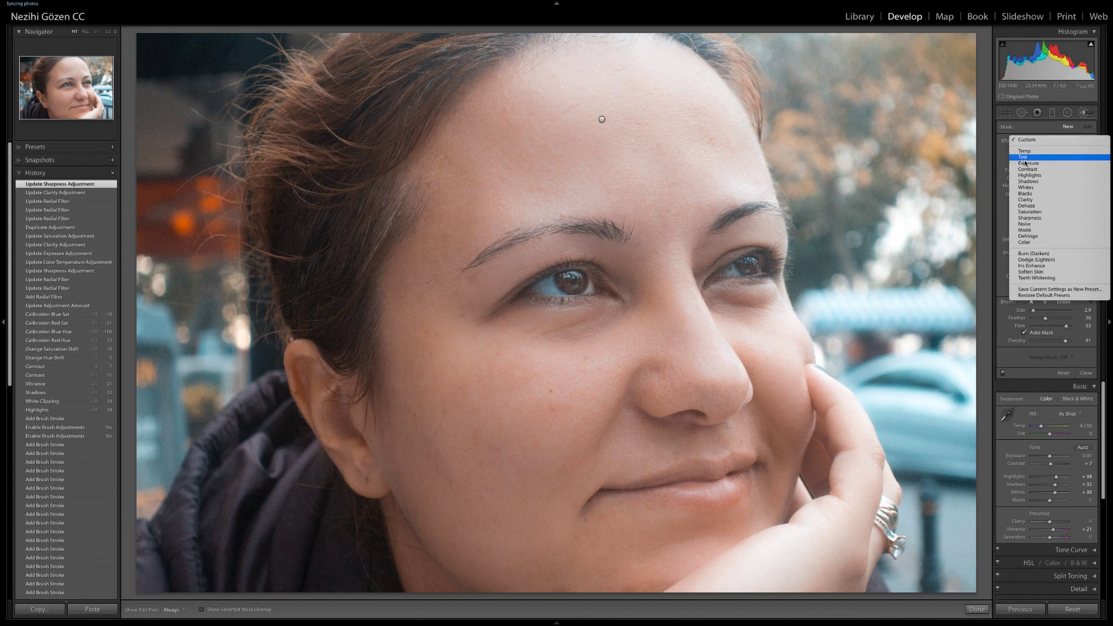
pyautogui.click(1054, 193)
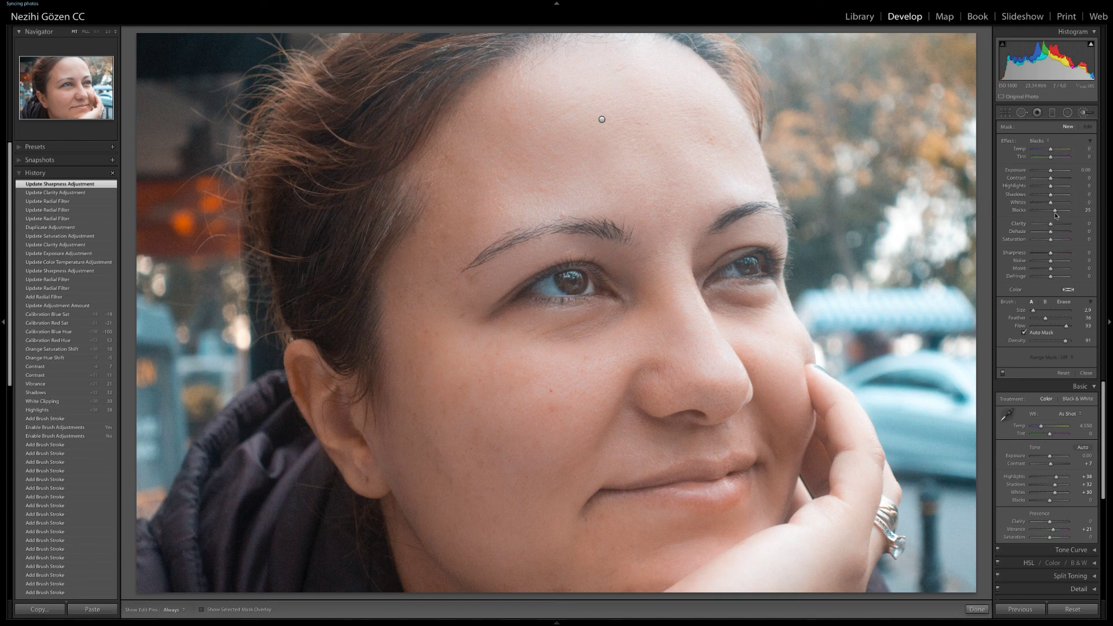
pyautogui.moveTo(1053, 212); pyautogui.dragTo(1058, 225)
# Paint the clarity brush along both eyebrows, toggling pin visibility with H
pyautogui.press('h')
pyautogui.click(601, 227)
pyautogui.moveTo(554, 230); pyautogui.dragTo(516, 243)
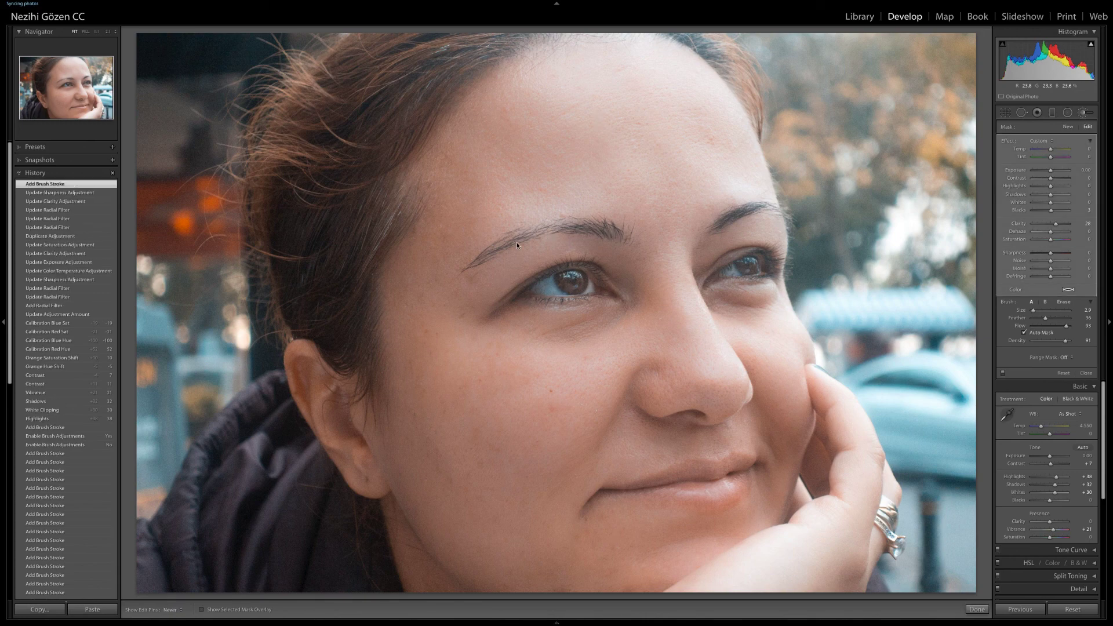
pyautogui.press('h')
pyautogui.moveTo(728, 219); pyautogui.dragTo(766, 203)
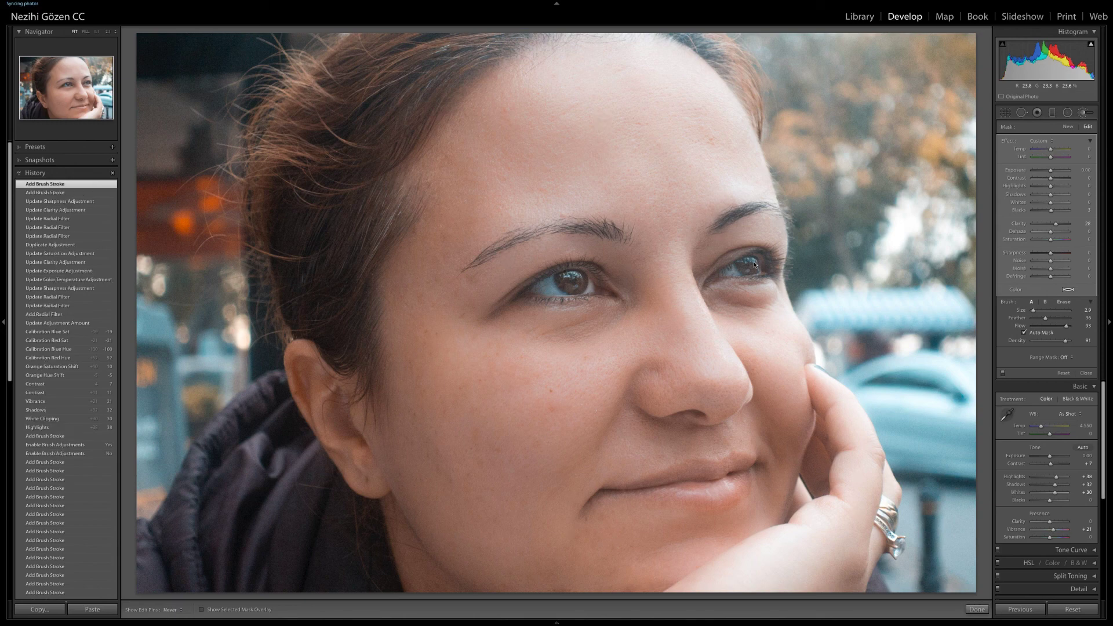
pyautogui.press('h')
pyautogui.moveTo(757, 248); pyautogui.dragTo(786, 277)
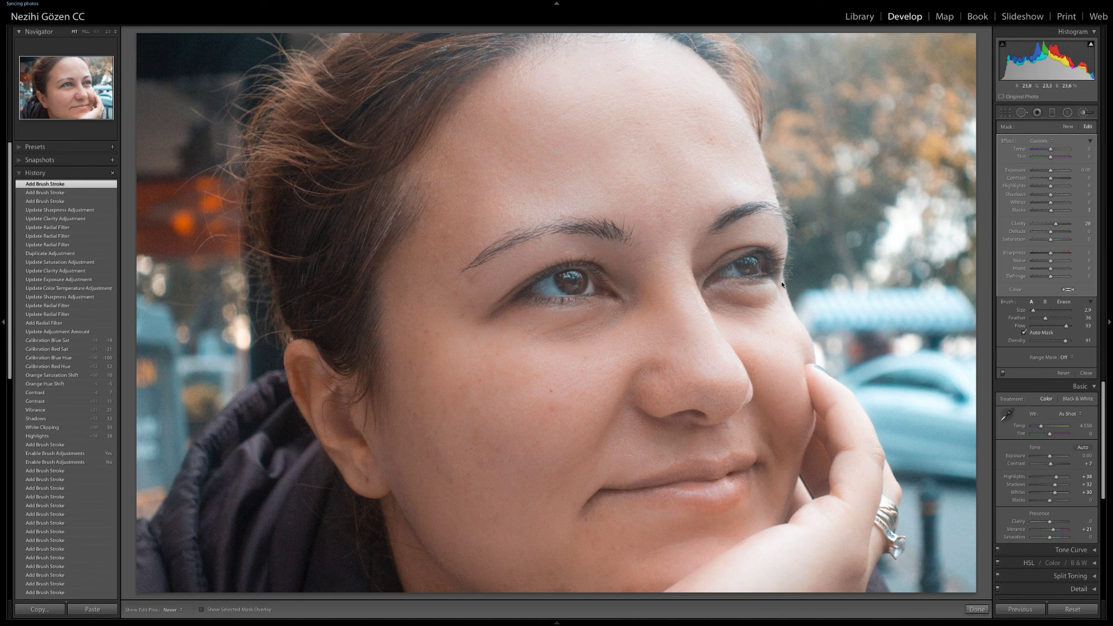
pyautogui.press('h')
# Paint further clarity strokes over and around the eyes
pyautogui.moveTo(854, 462); pyautogui.dragTo(892, 529)
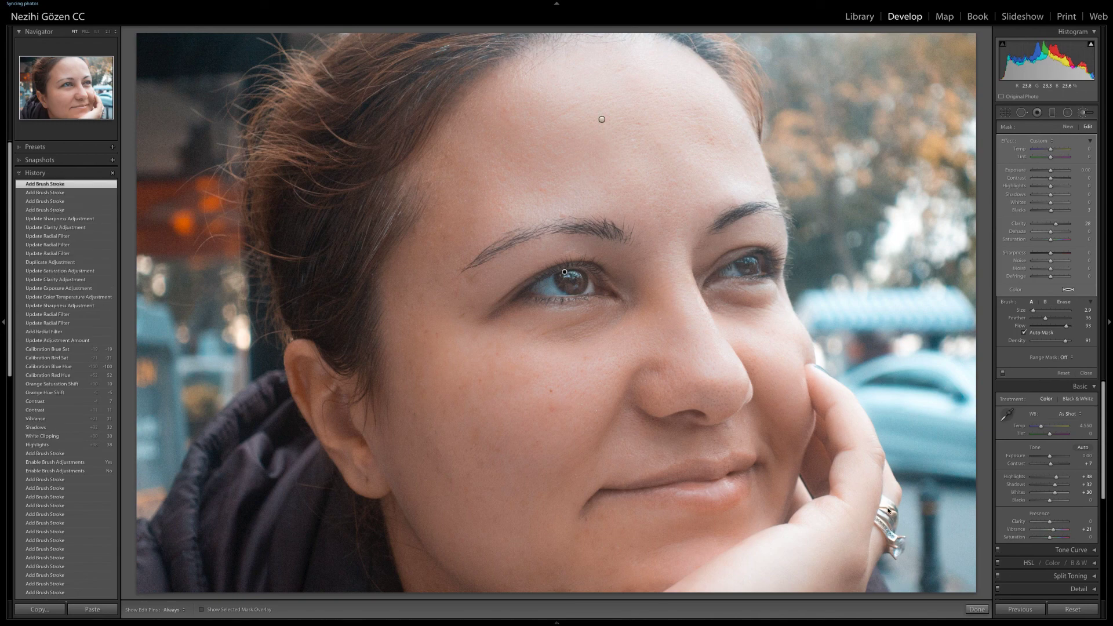
pyautogui.press('h')
pyautogui.moveTo(645, 457); pyautogui.dragTo(680, 478)
pyautogui.press('h')
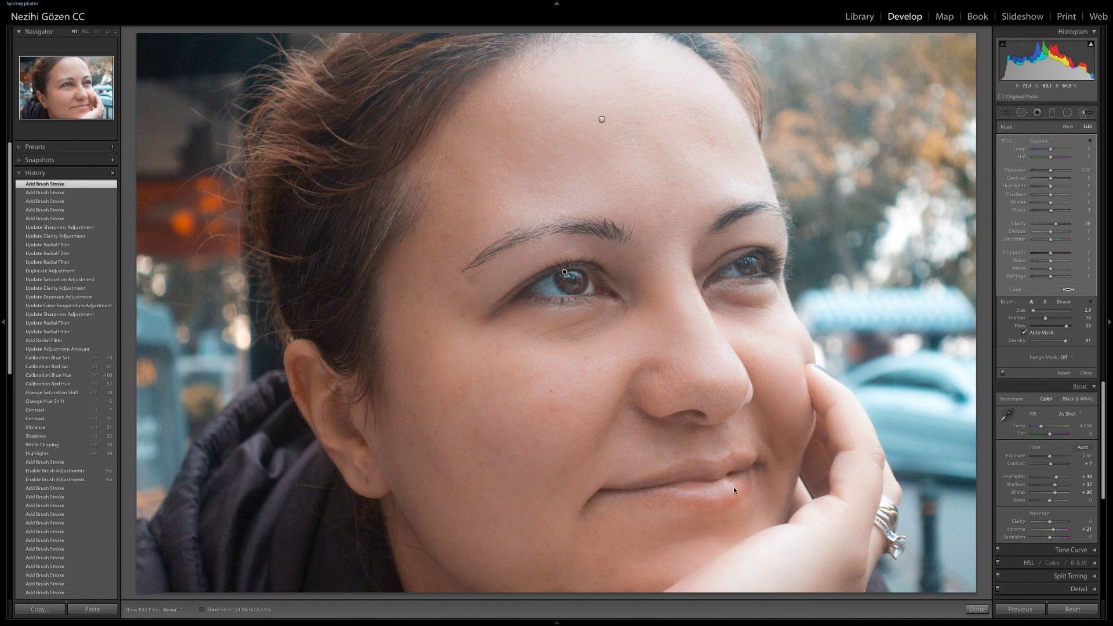
pyautogui.moveTo(658, 498); pyautogui.dragTo(611, 503)
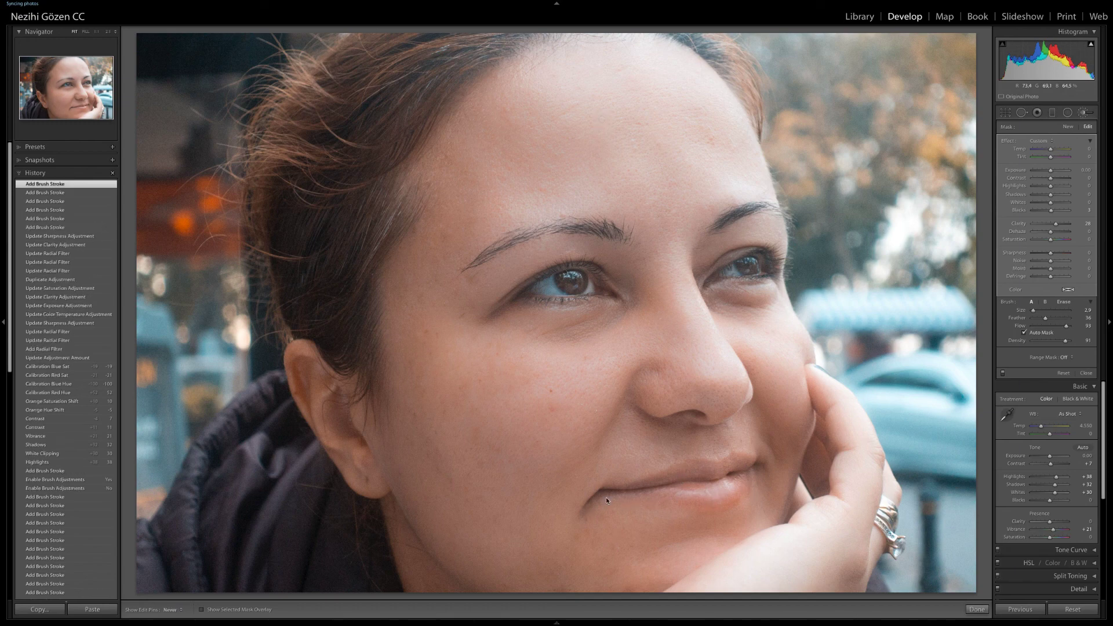
pyautogui.press('h')
pyautogui.moveTo(759, 459); pyautogui.dragTo(752, 502)
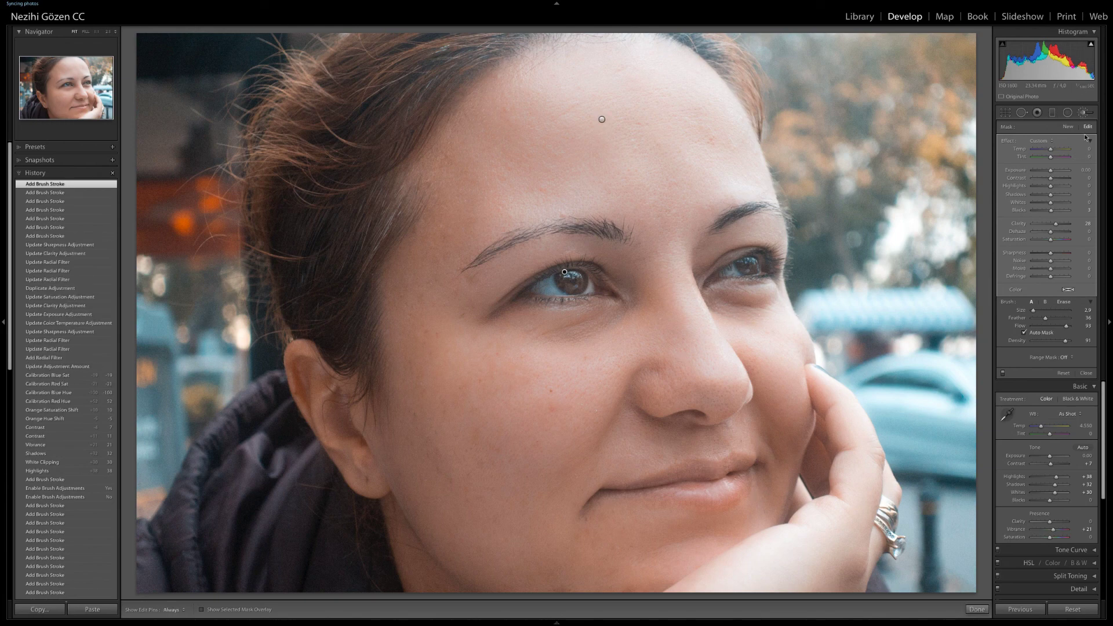
pyautogui.moveTo(748, 455); pyautogui.dragTo(740, 464)
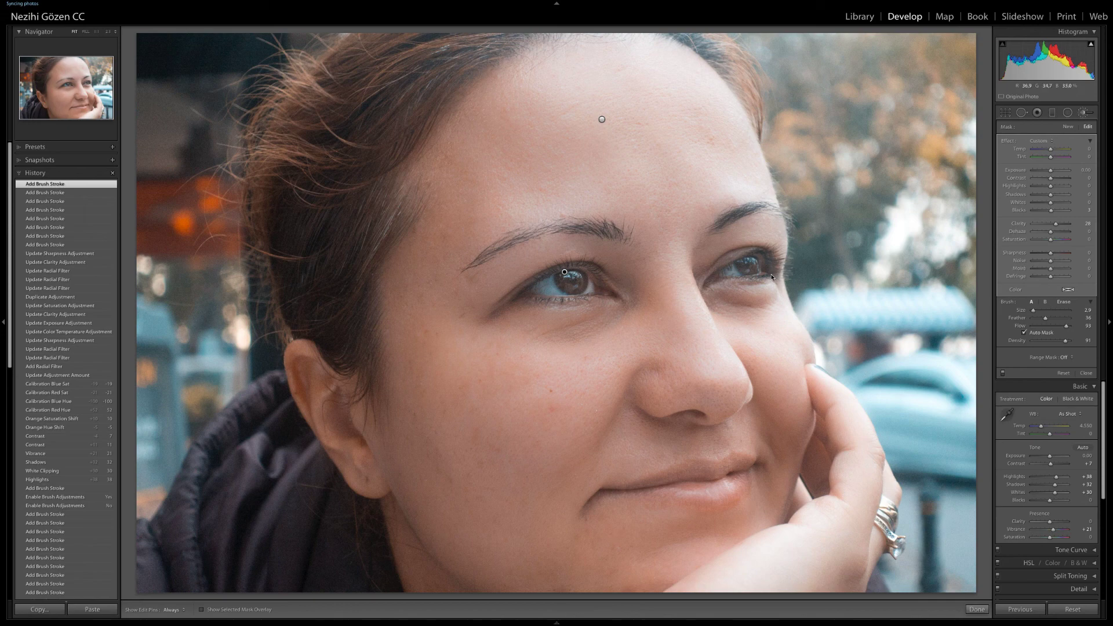
pyautogui.moveTo(757, 258); pyautogui.dragTo(707, 288)
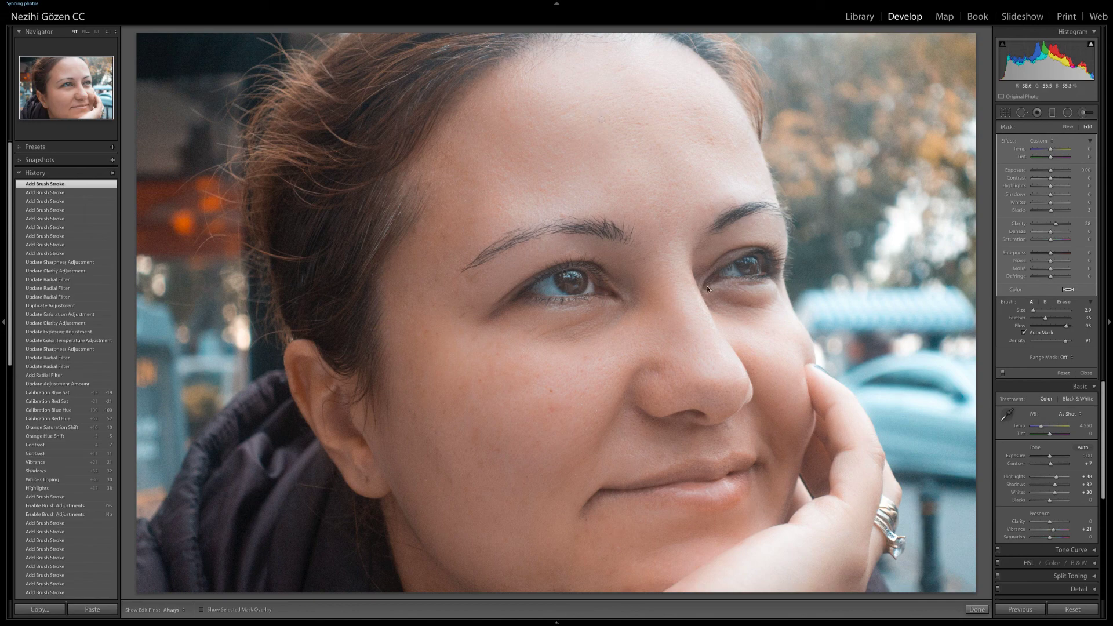
pyautogui.press('h')
# Set the right-eye radial filter's Exposure to about 0.71
pyautogui.click(1067, 113)
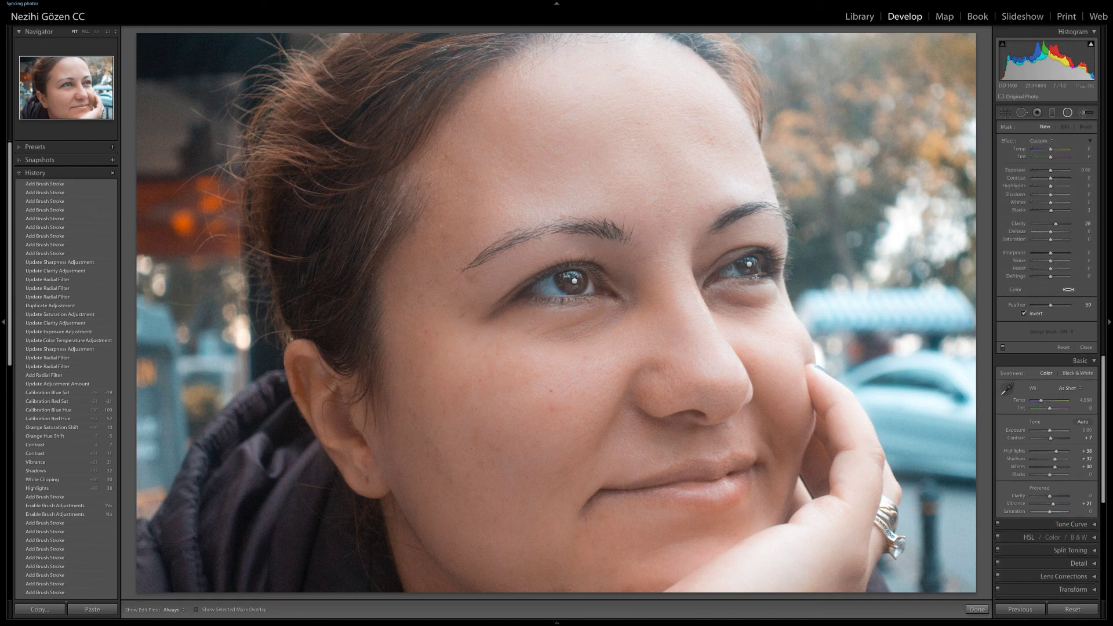
pyautogui.click(749, 264)
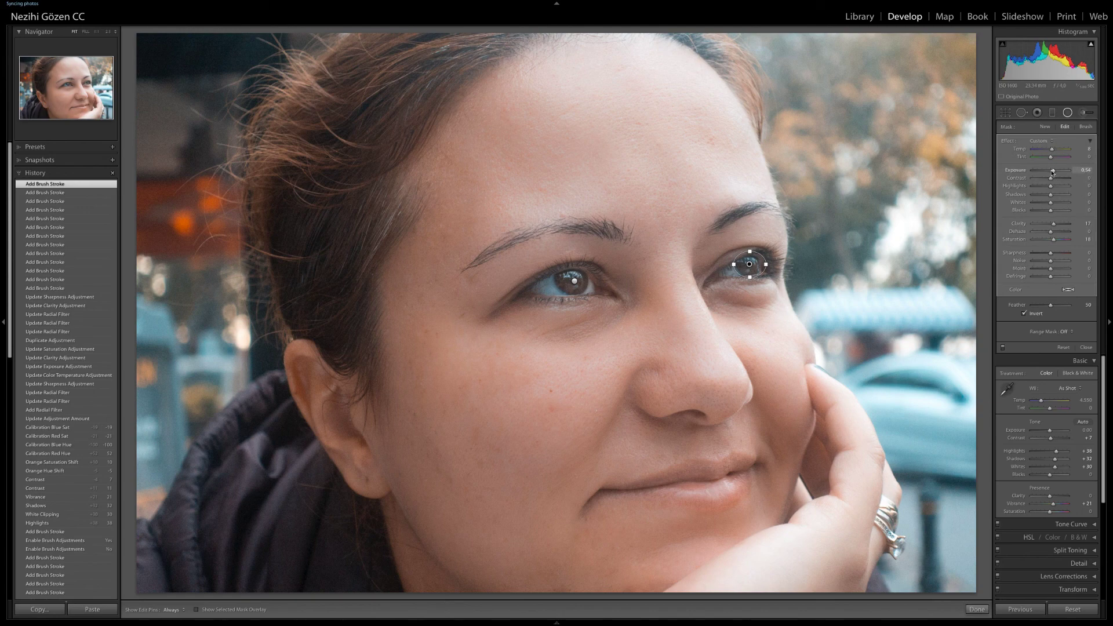
pyautogui.moveTo(1052, 172); pyautogui.dragTo(1047, 199)
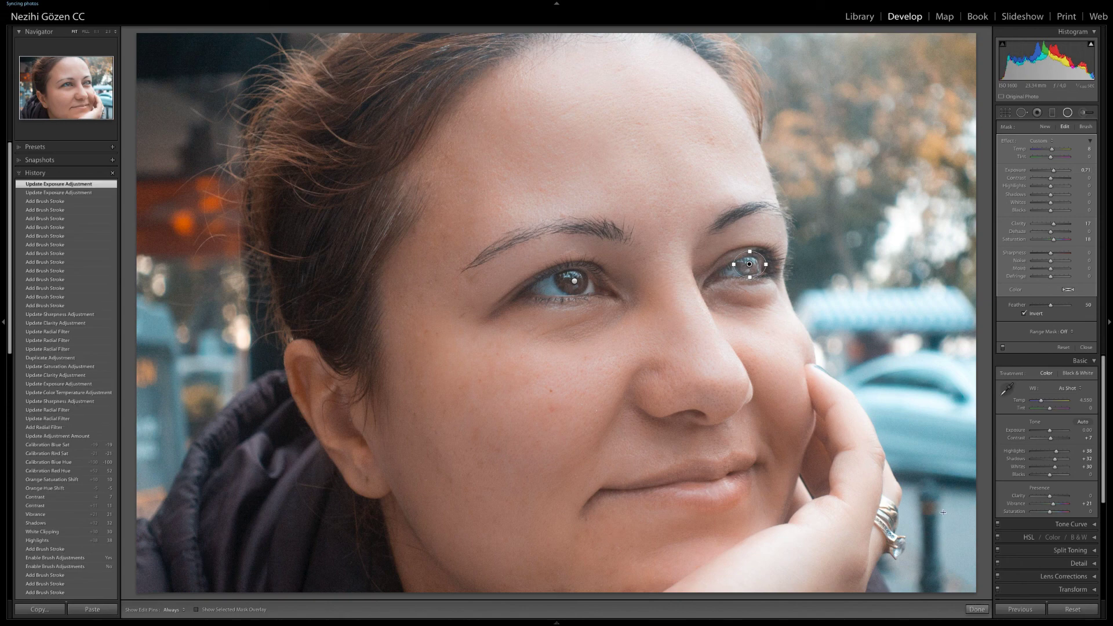
pyautogui.click(976, 609)
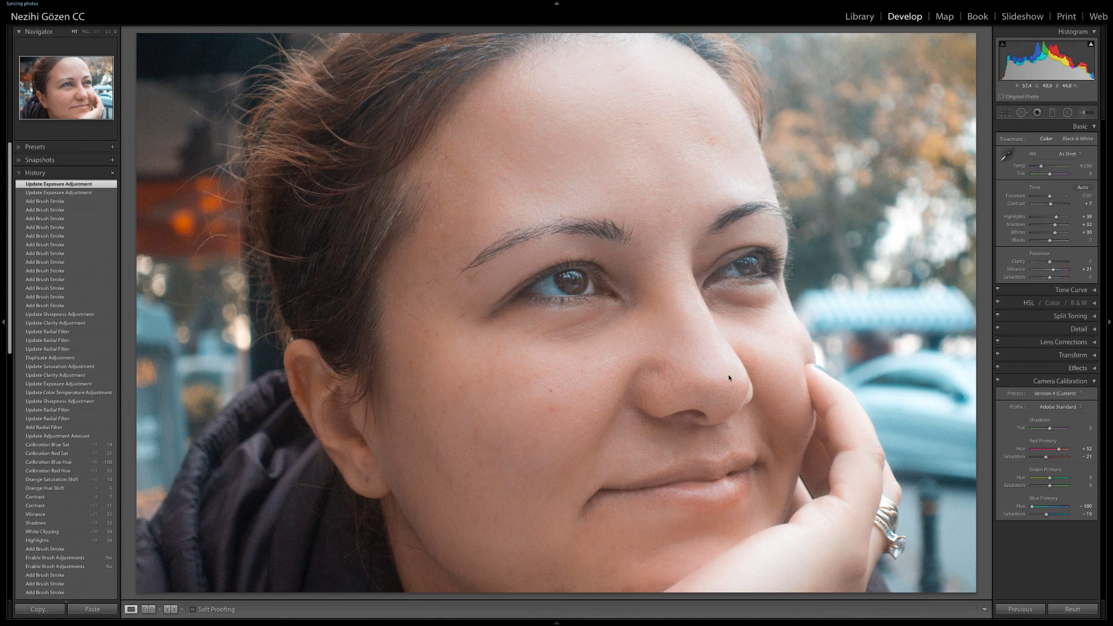
# Preview the retouched portrait full screen, stepping to the other version and then the eye-and-nose close-up
pyautogui.press('f')
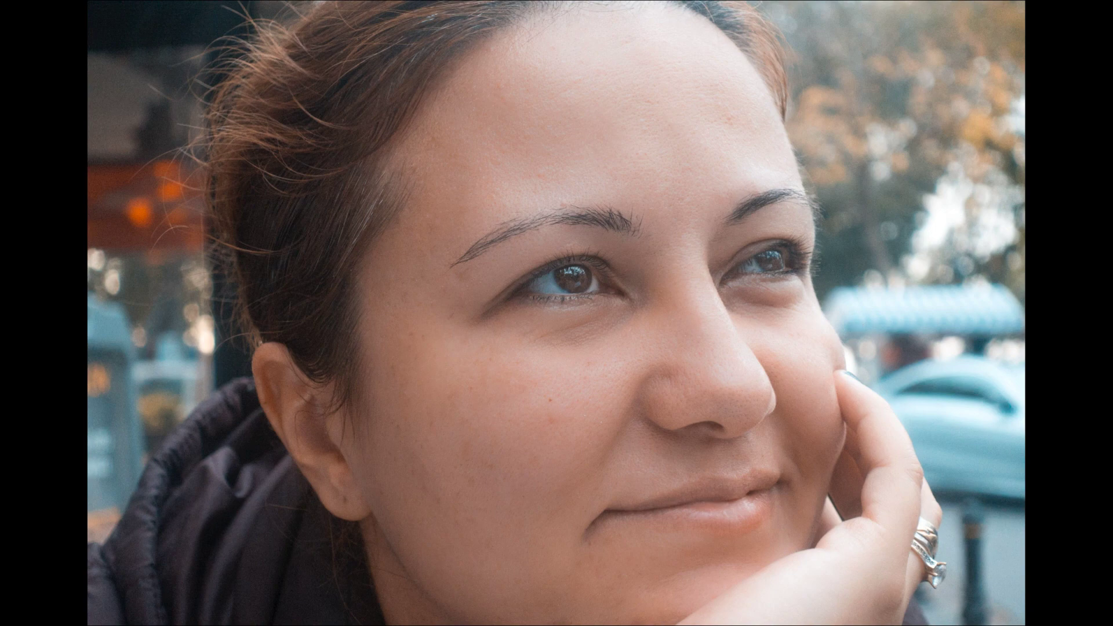
pyautogui.press('Right')
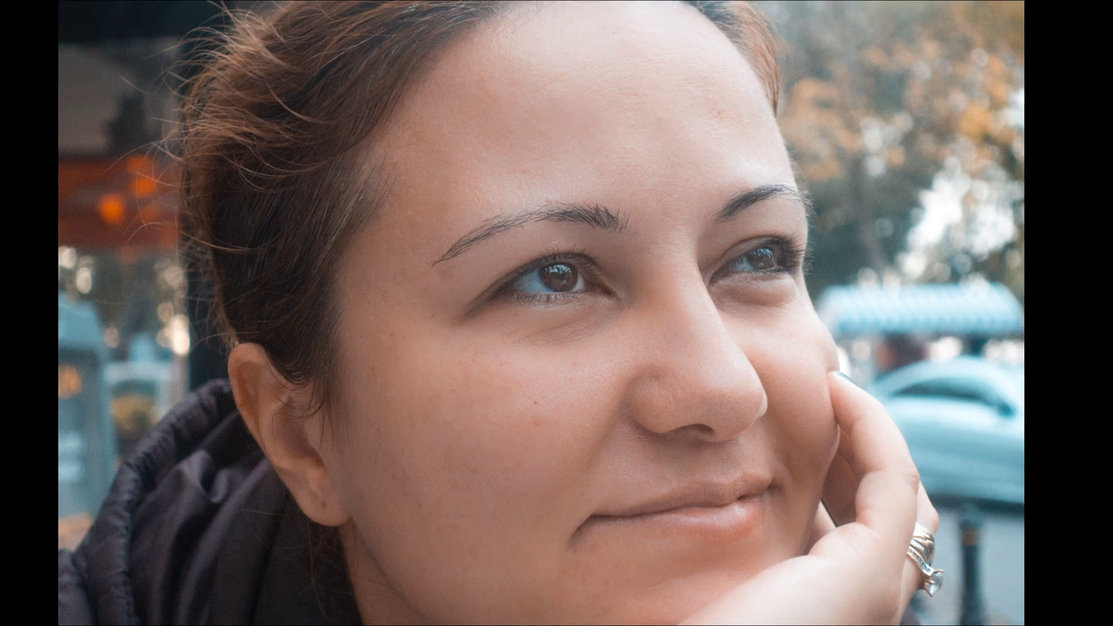
pyautogui.press('Right')
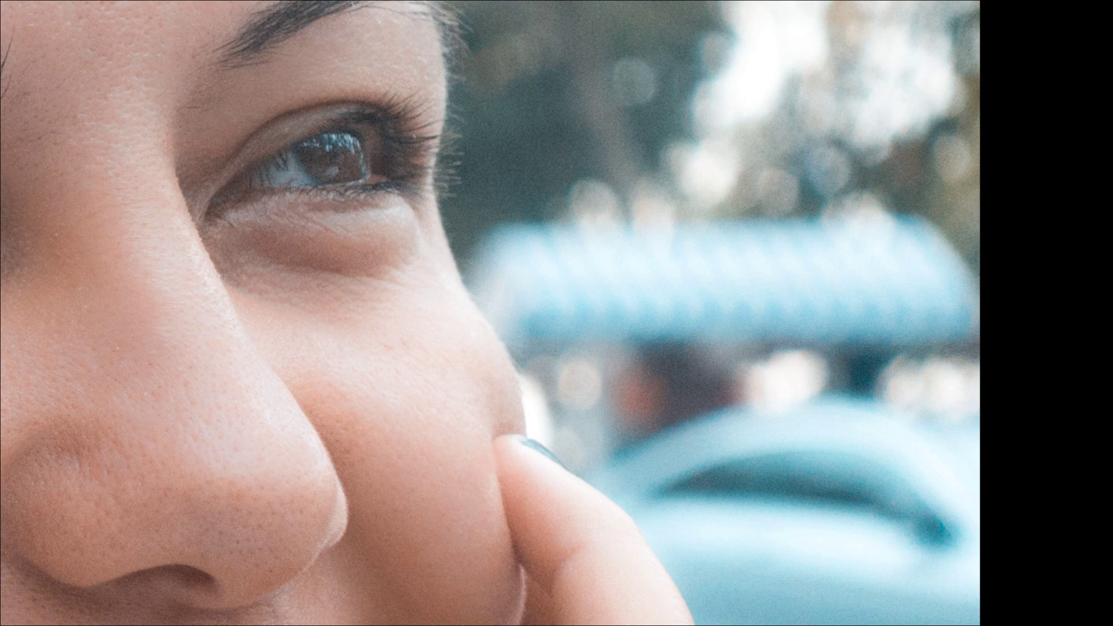